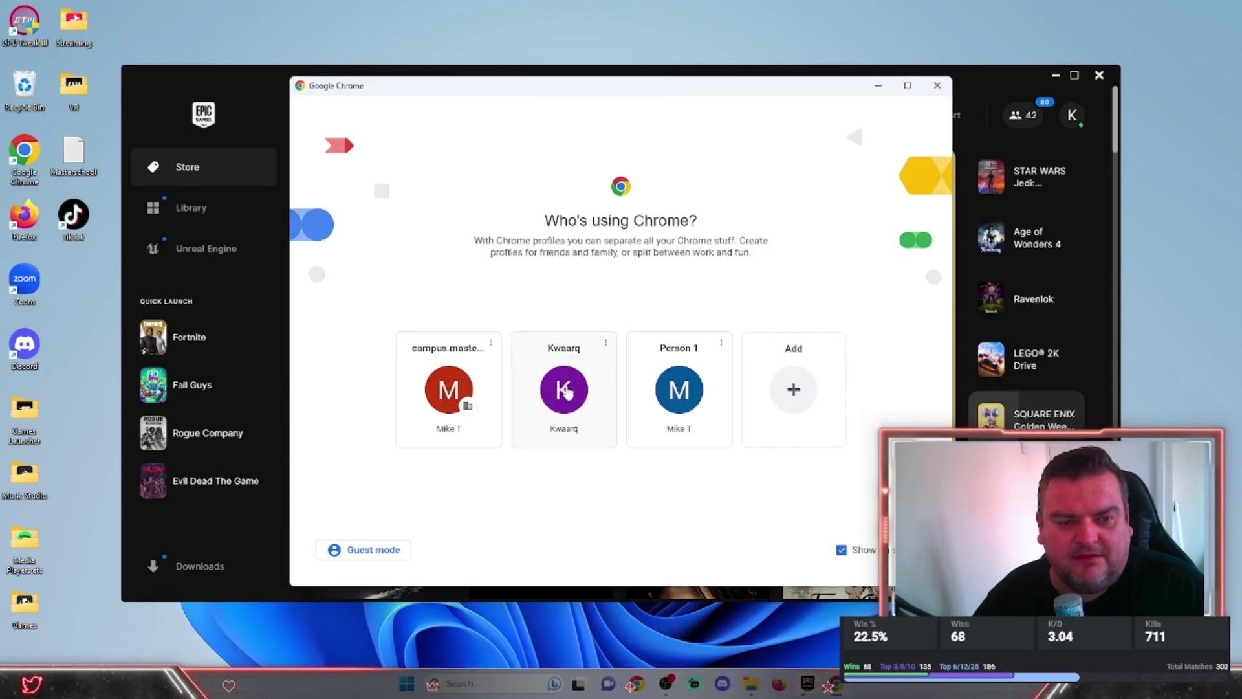
Open Chrome with the chosen profile and load the aitum.tv/download/vertical page.
{"action": "left_click", "coordinate": [564, 392]}
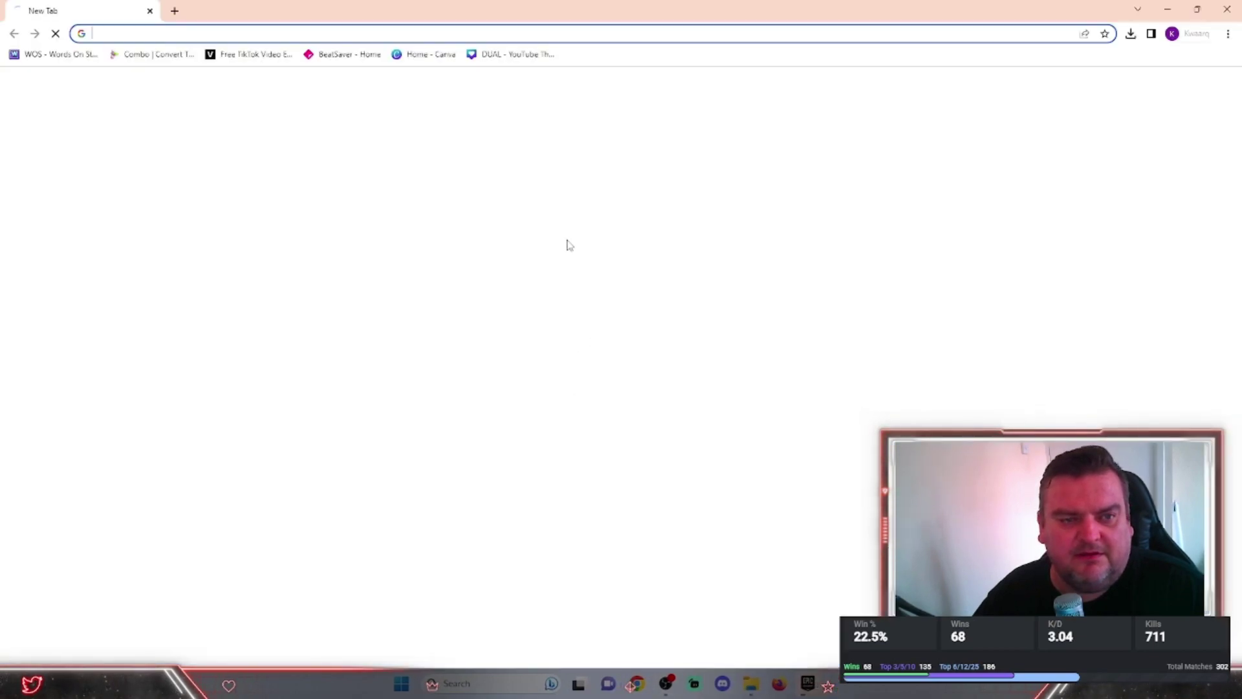
{"action": "left_click", "coordinate": [452, 31]}
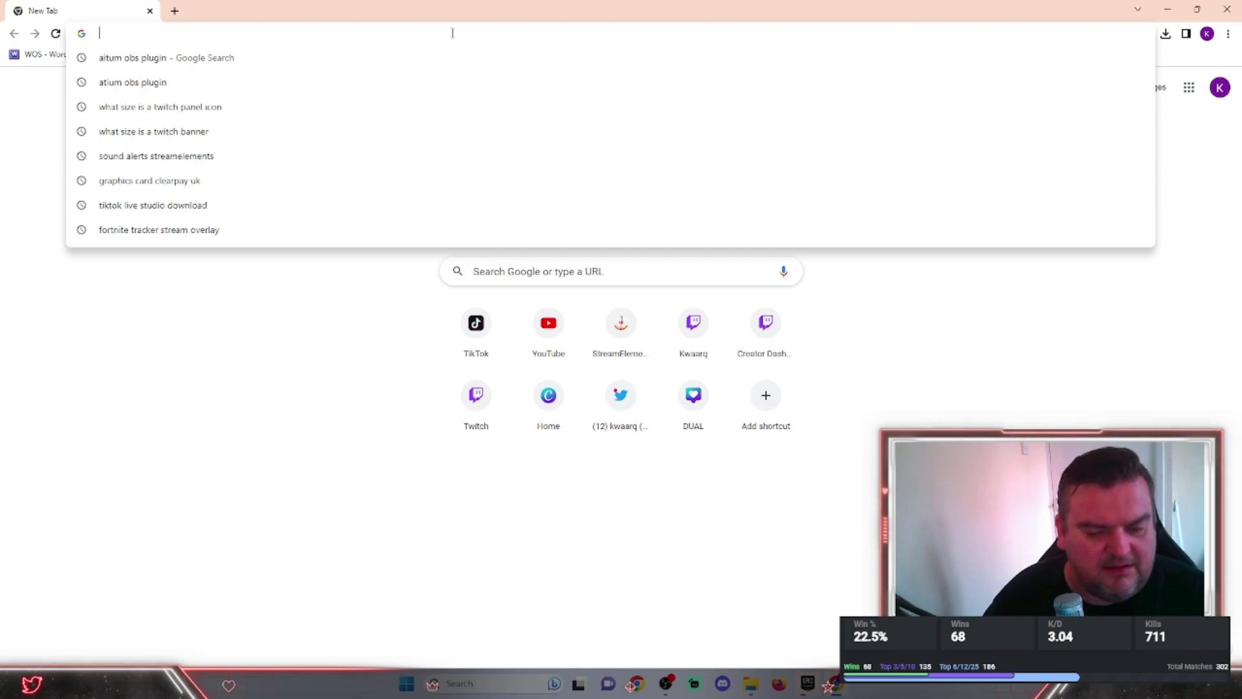
{"action": "type", "text": "aitum"}
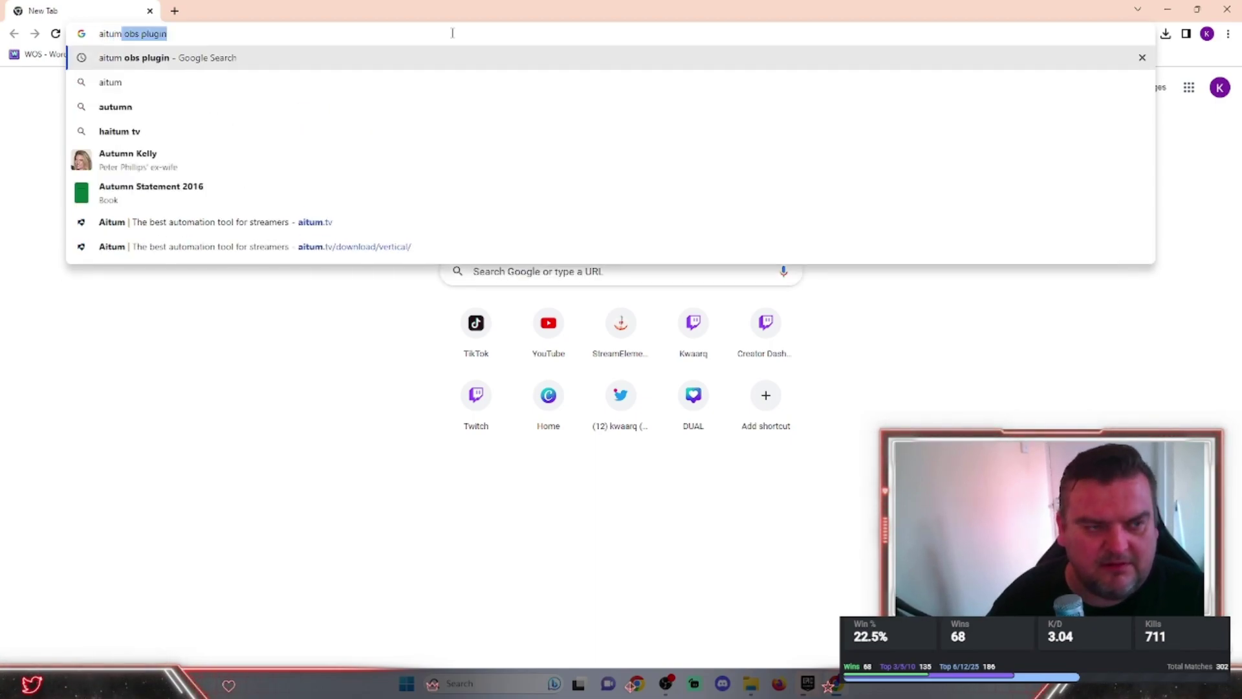
{"action": "key", "text": "Up"}
{"action": "key", "text": "Return"}
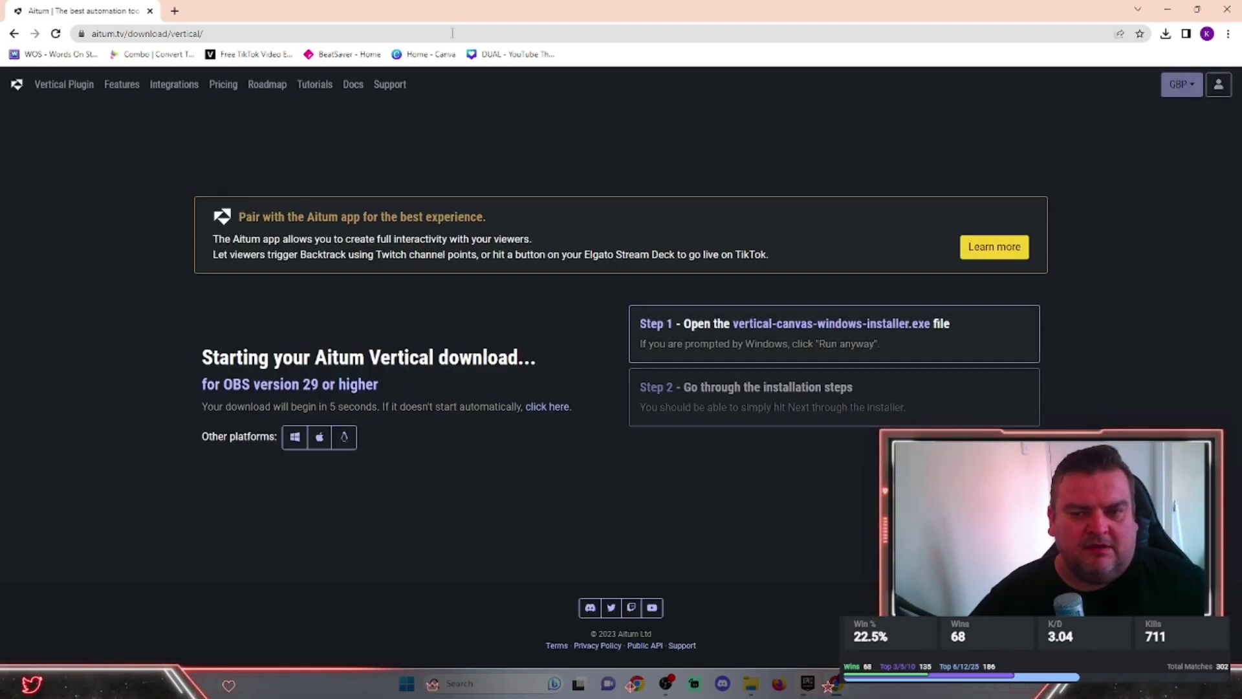
Download the vertical-canvas-windows-installer from the Vertical Plugin page into Downloads.
{"action": "left_click", "coordinate": [64, 84]}
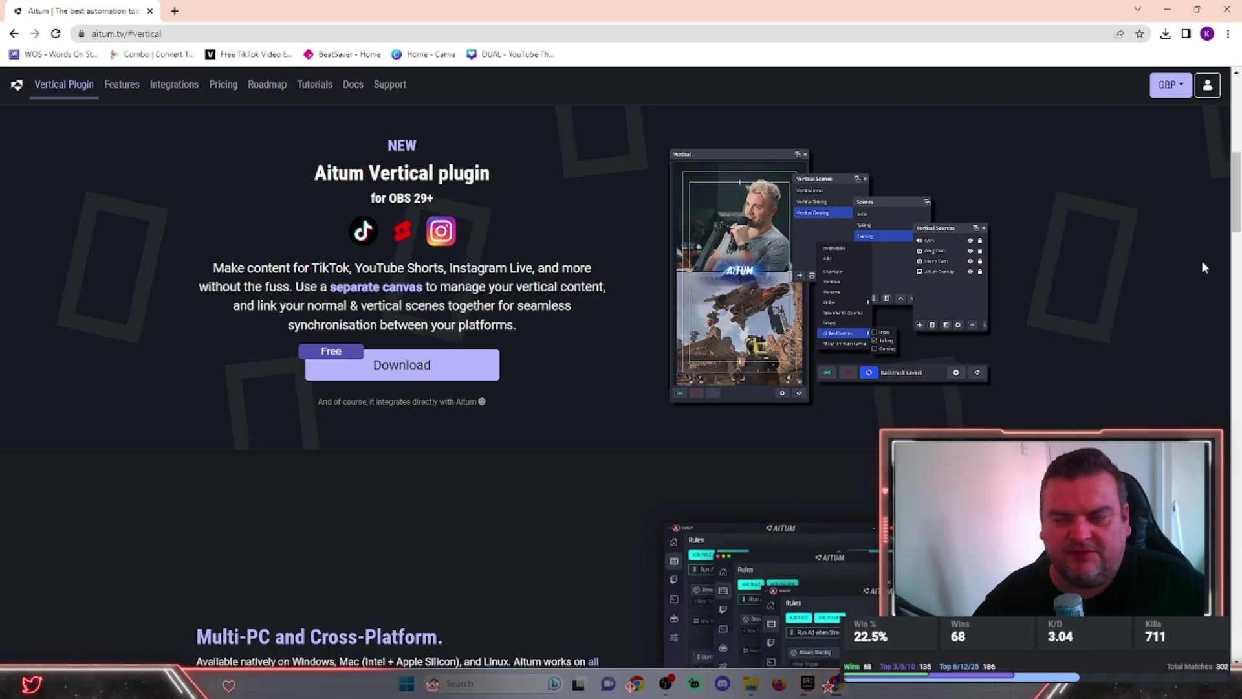
{"action": "left_click", "coordinate": [402, 365]}
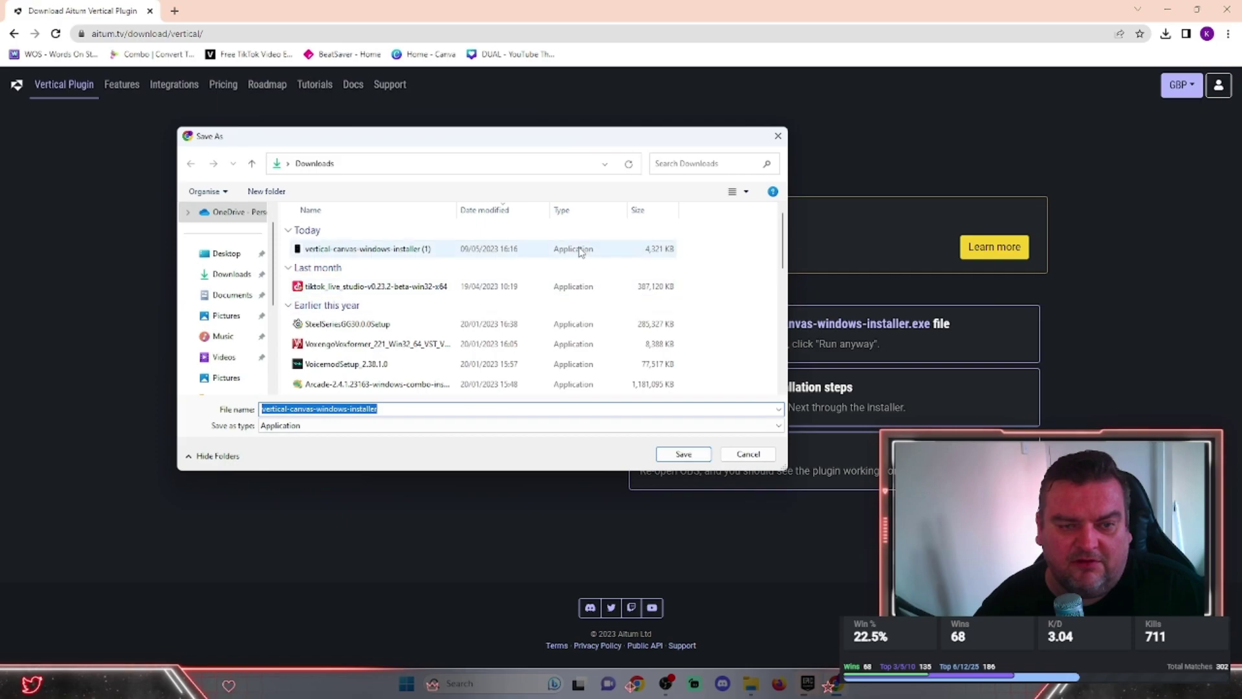
{"action": "left_click_drag", "start_coordinate": [563, 157], "coordinate": [809, 128]}
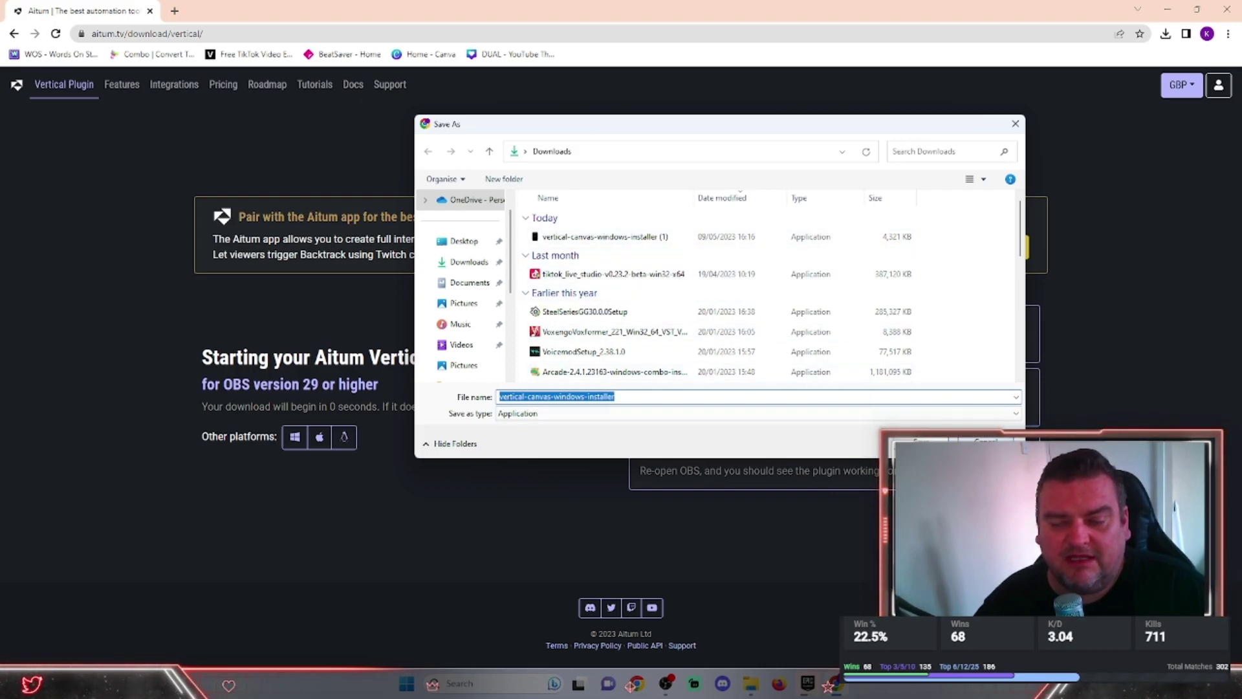
{"action": "key", "text": "Return"}
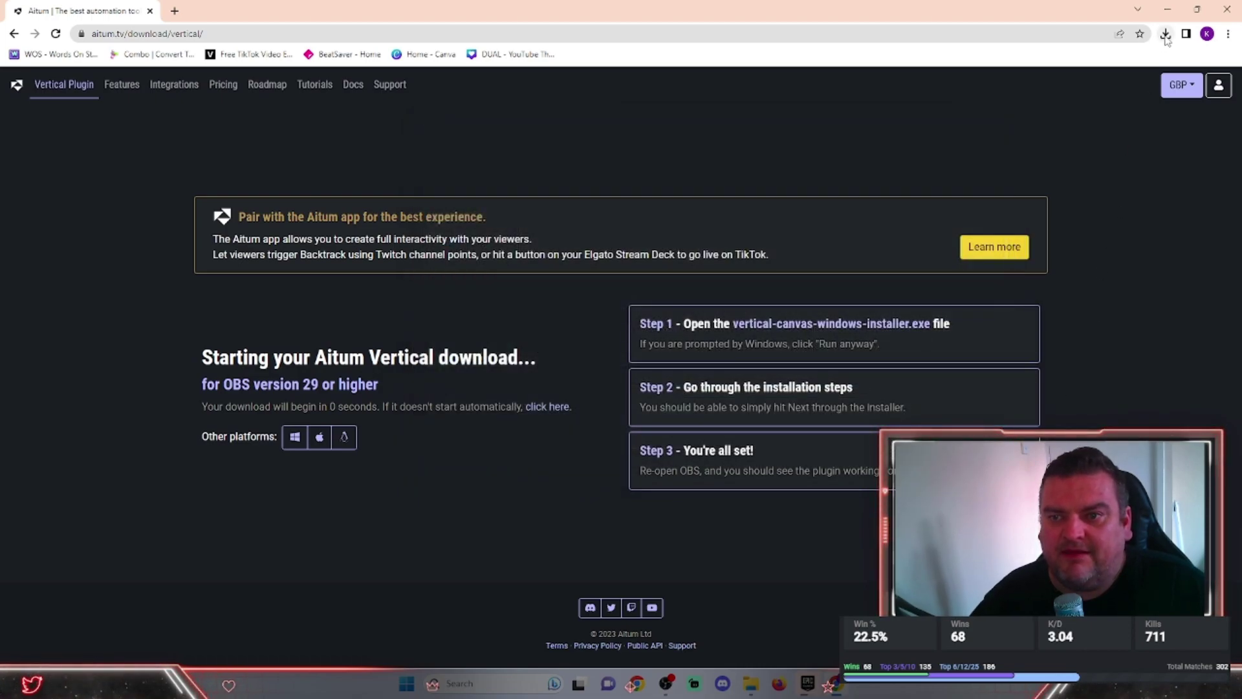
Launch the Vertical Canvas installer, check the obs-studio destination folder, then cancel setup.
{"action": "left_click", "coordinate": [1166, 34]}
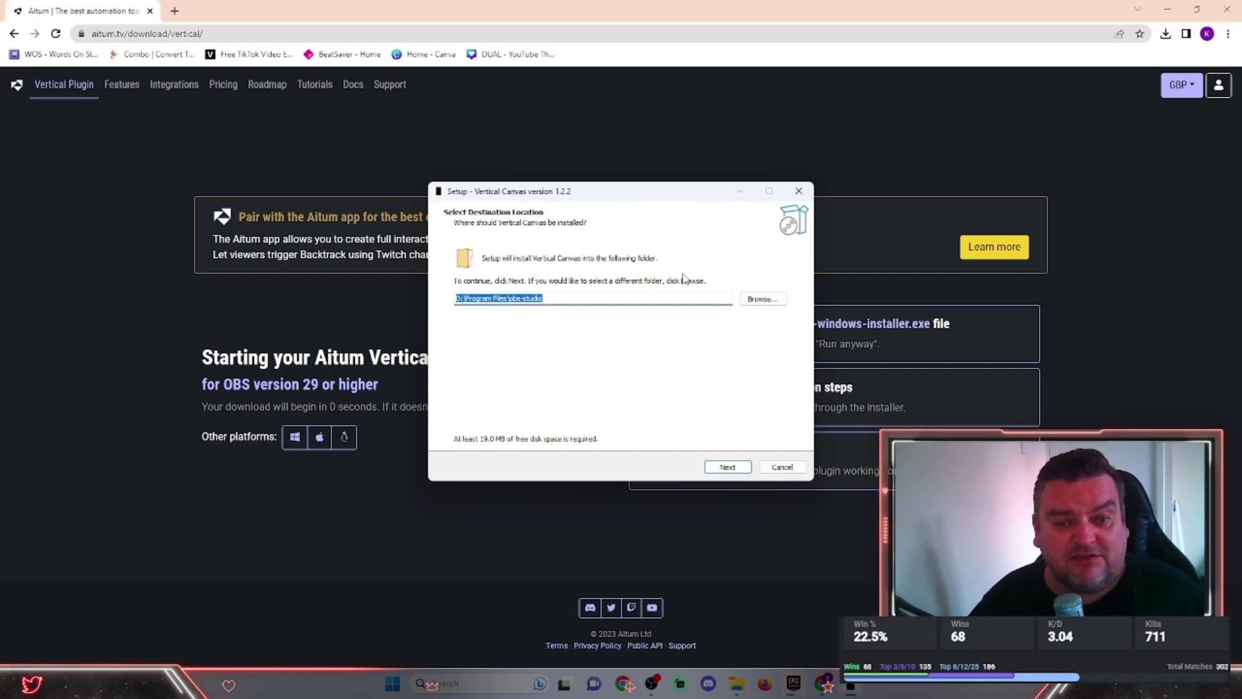
{"action": "left_click", "coordinate": [749, 301]}
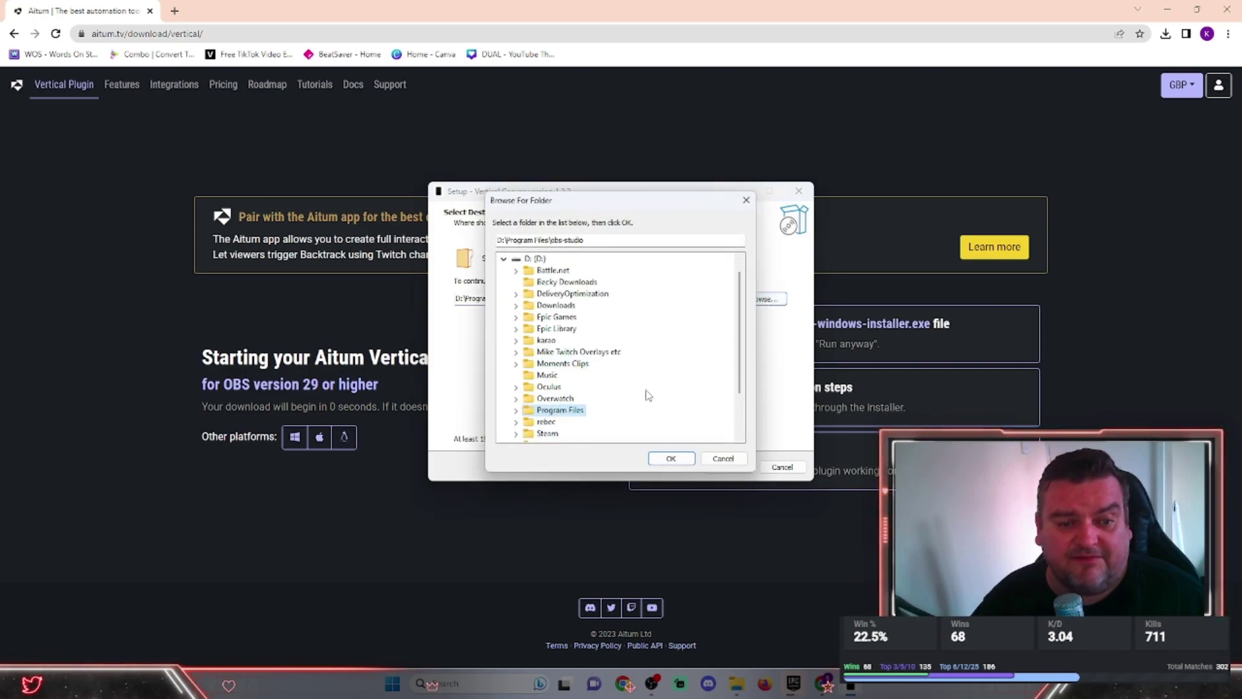
{"action": "left_click", "coordinate": [723, 459]}
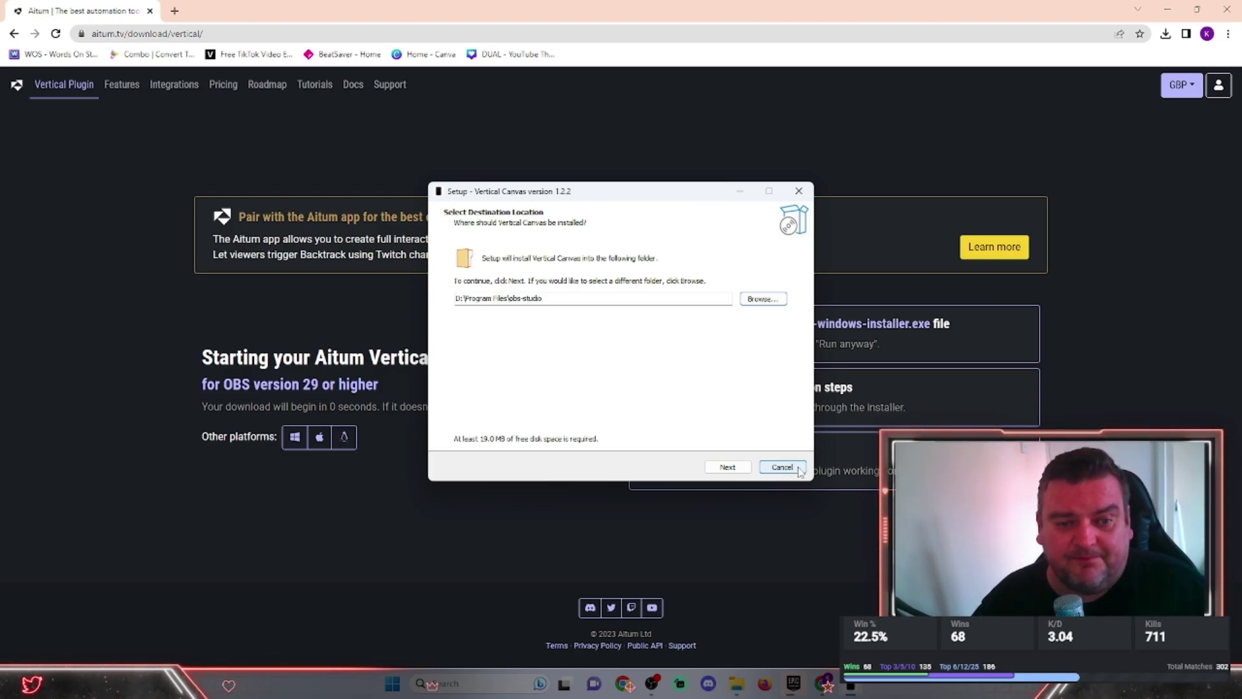
{"action": "left_click", "coordinate": [798, 471]}
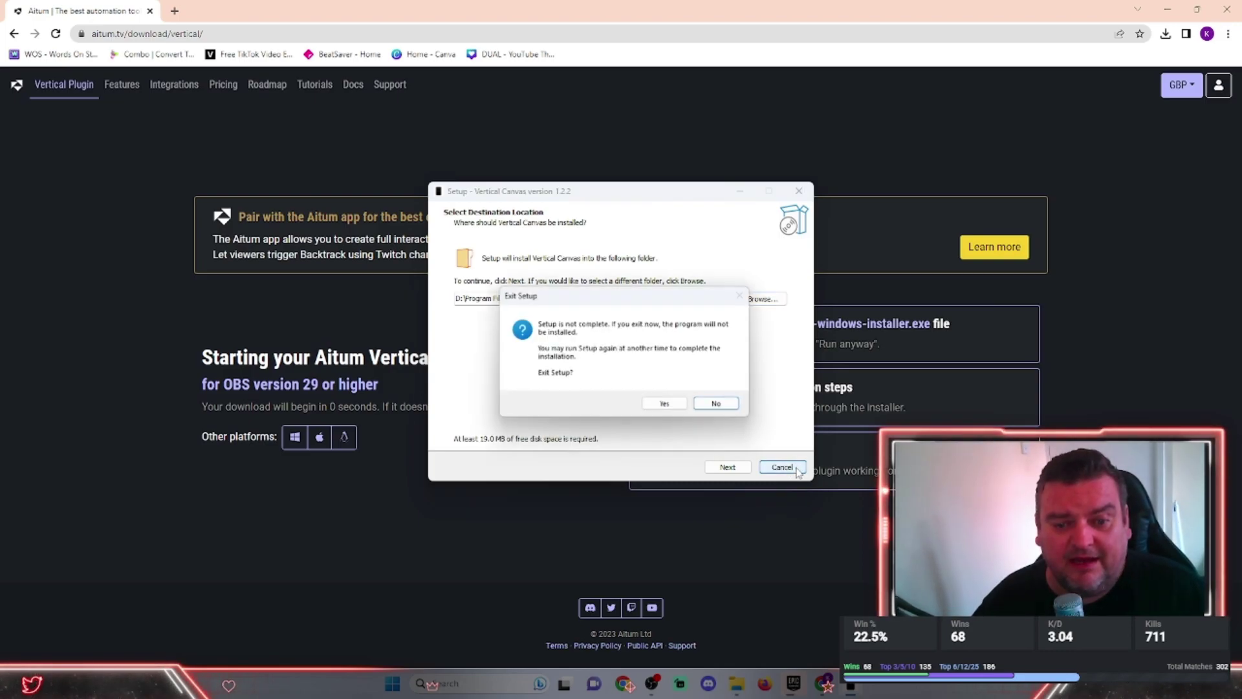
{"action": "left_click", "coordinate": [668, 406]}
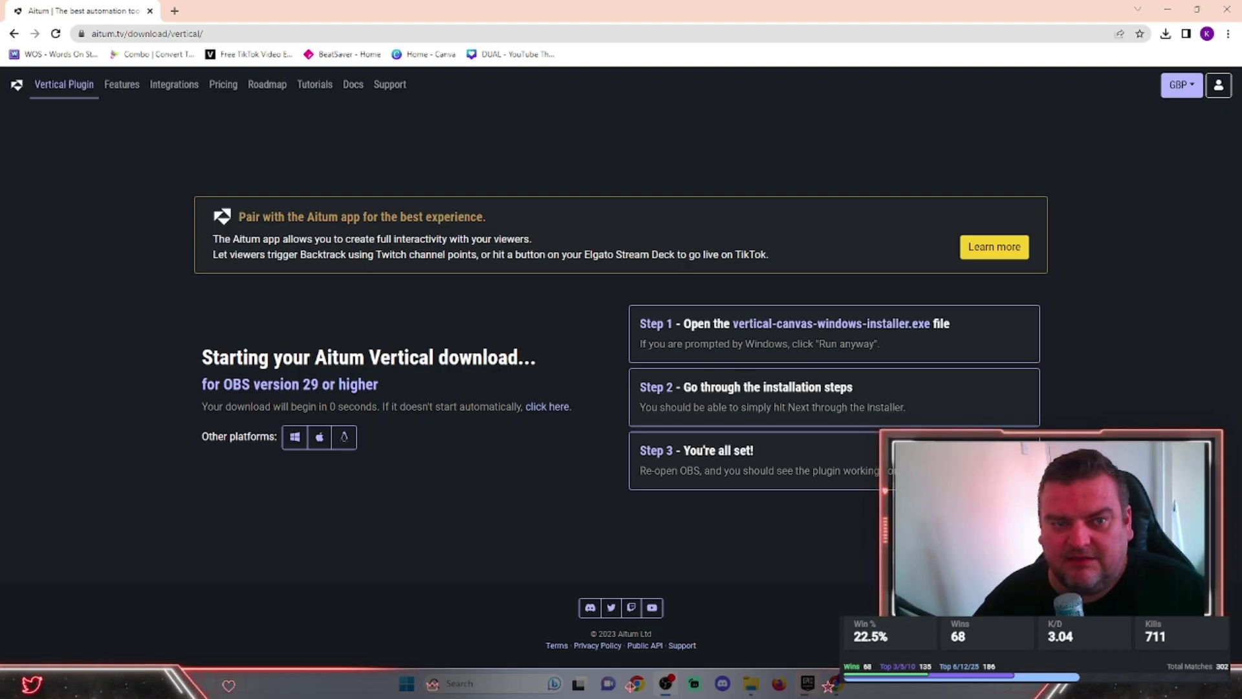
Minimize Chrome, then bring up OBS Studio and maximize its window.
{"action": "left_click", "coordinate": [1168, 11]}
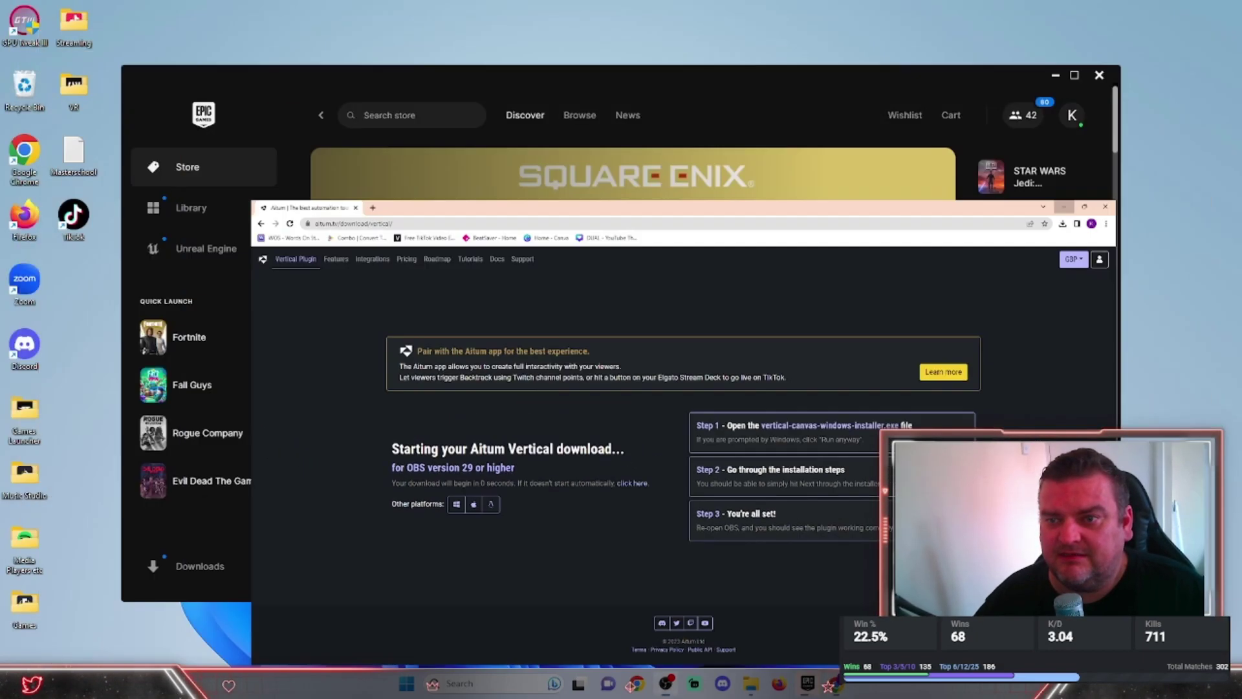
{"action": "left_click", "coordinate": [827, 685]}
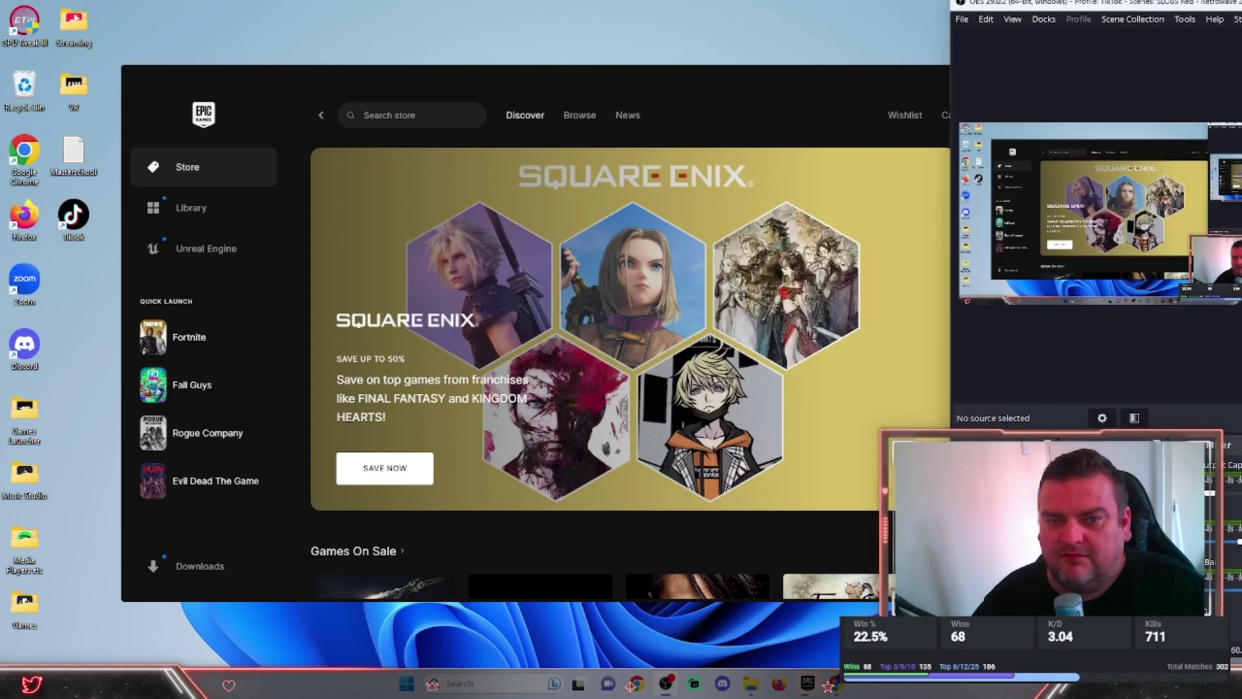
{"action": "left_click_drag", "start_coordinate": [970, 14], "coordinate": [521, 13]}
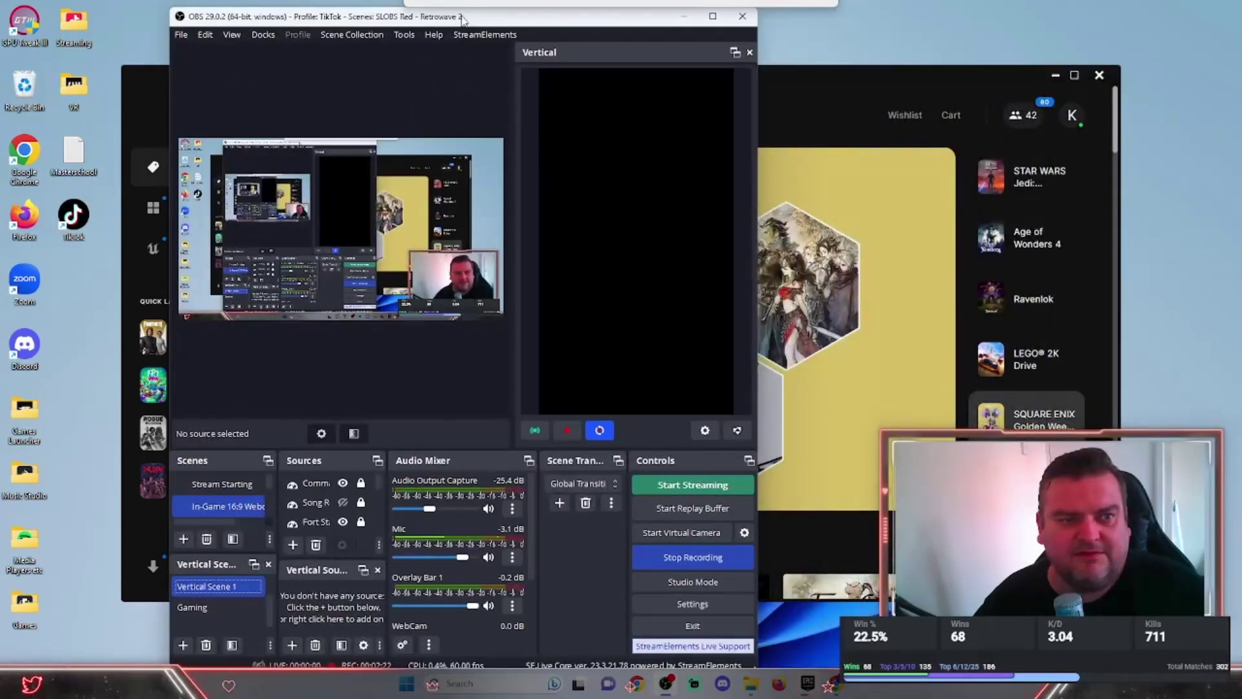
{"action": "double_click", "coordinate": [521, 14]}
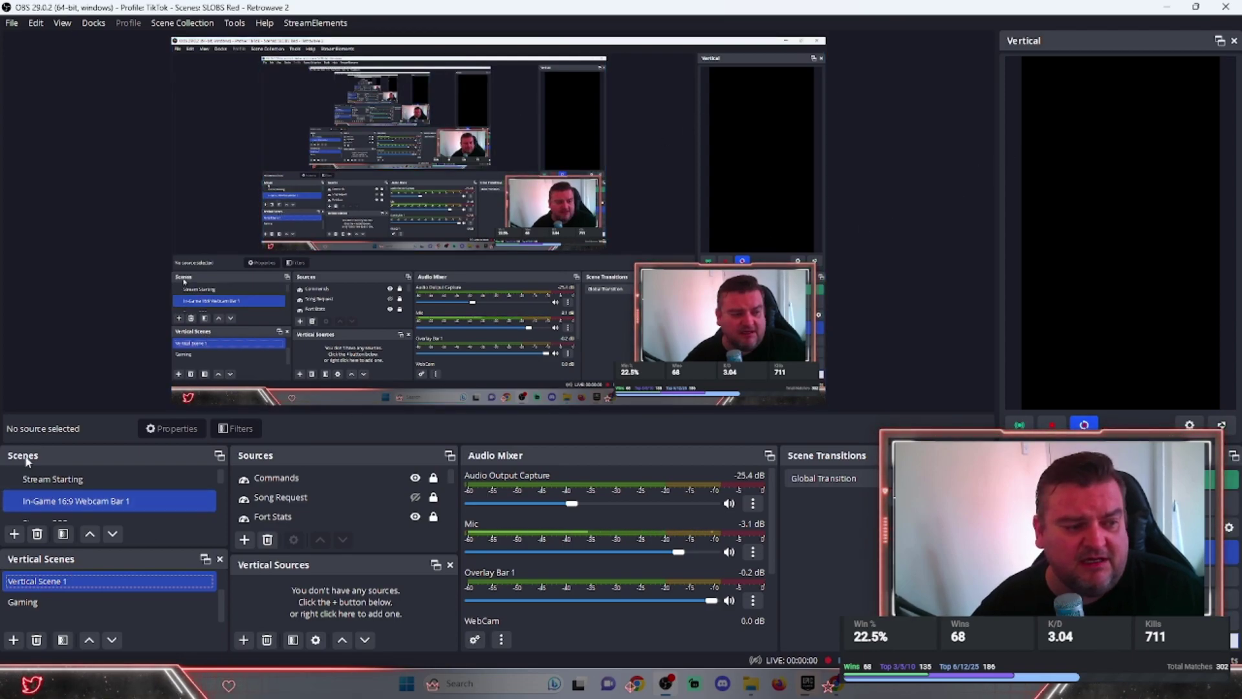
{"action": "left_click", "coordinate": [77, 478]}
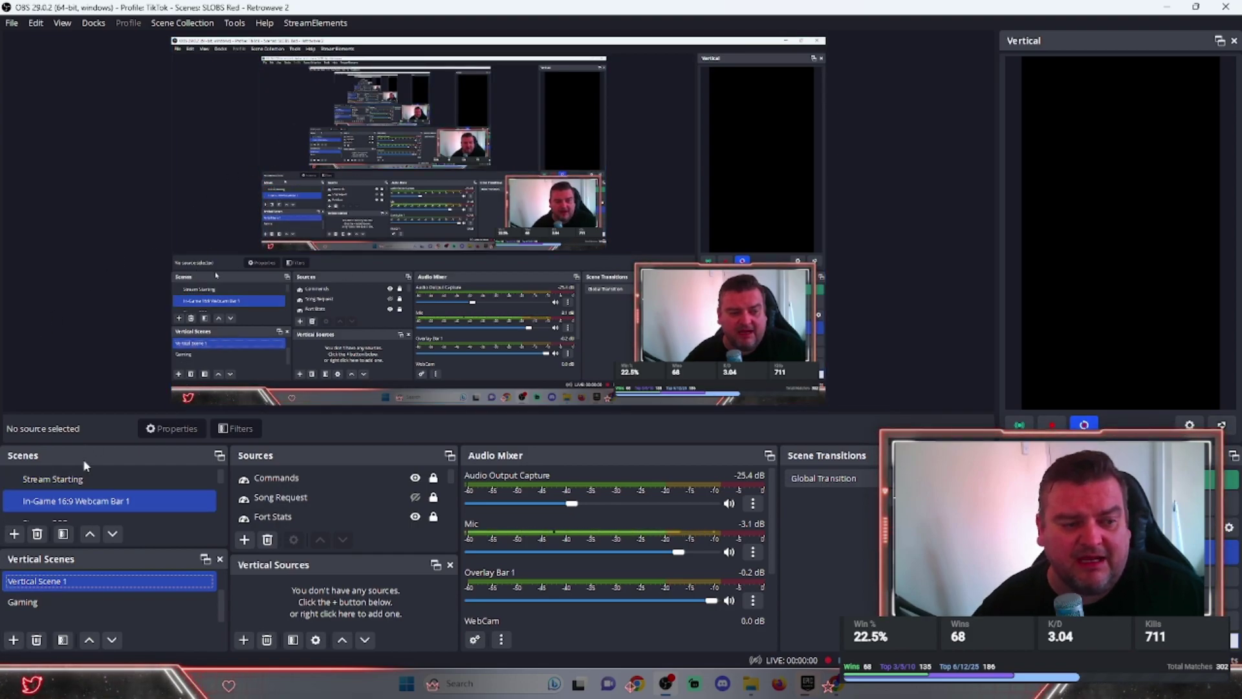
Add a vertical scene and begin naming it Gaming2.
{"action": "left_click", "coordinate": [13, 640]}
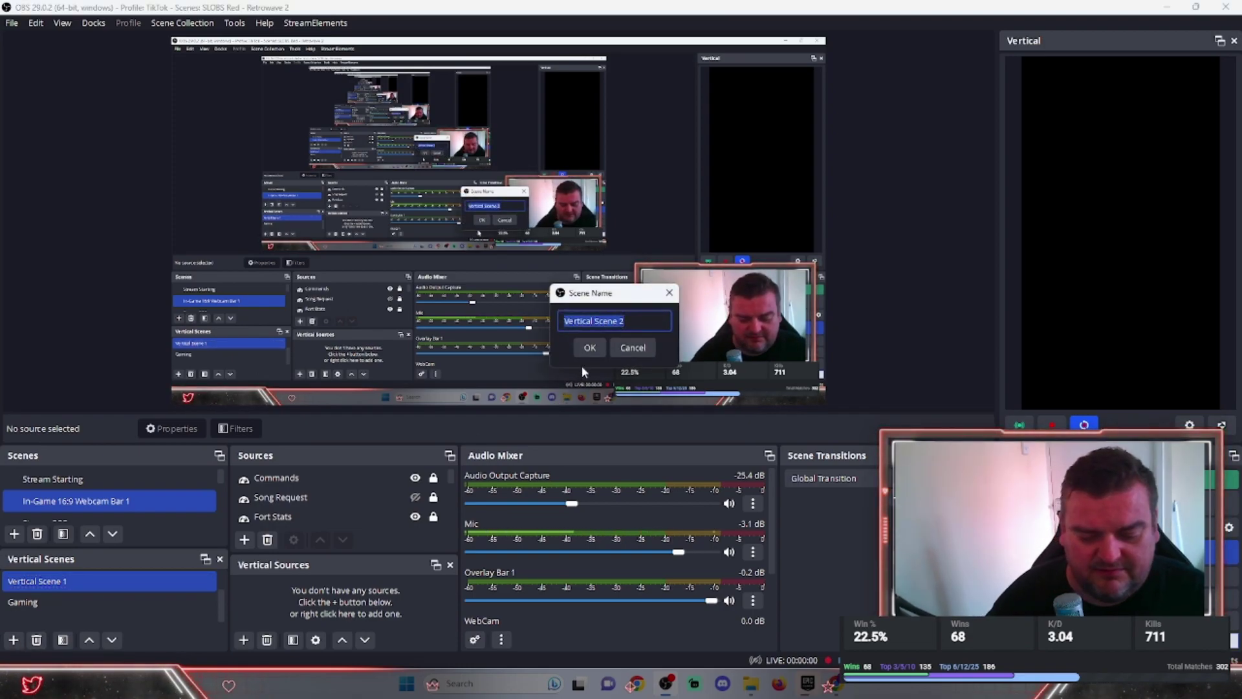
{"action": "type", "text": "Ga"}
{"action": "key", "text": "BackSpace"}
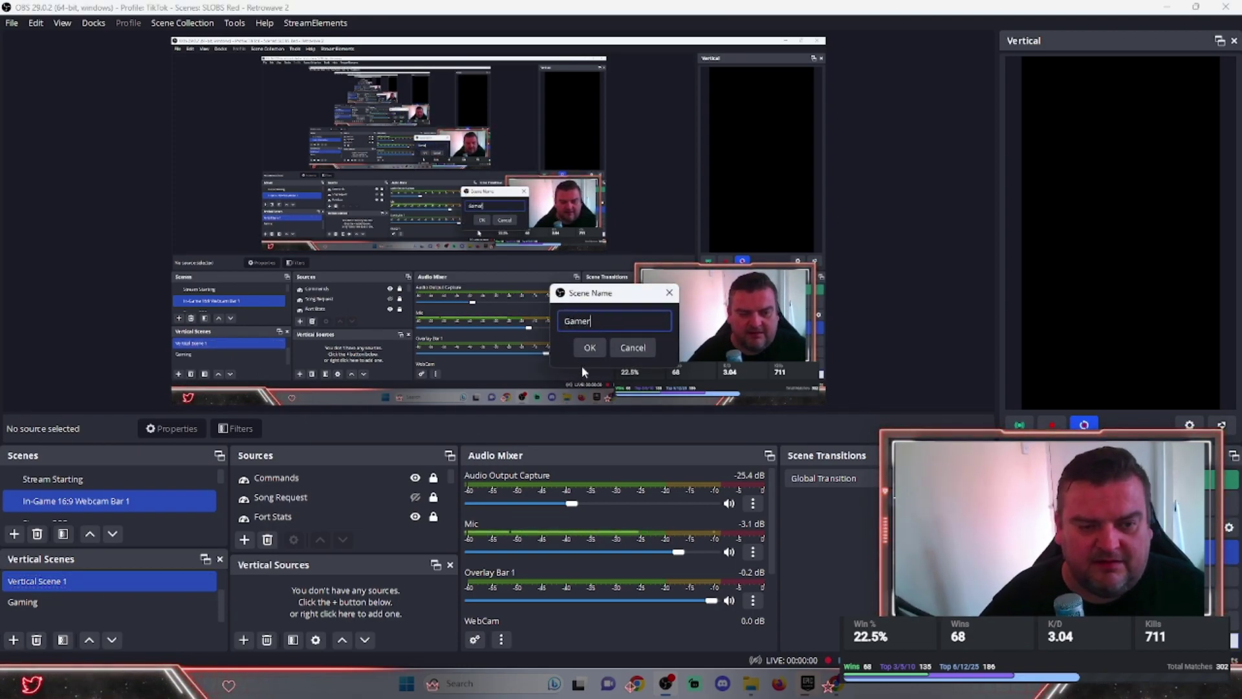
{"action": "key", "text": "BackSpace"}
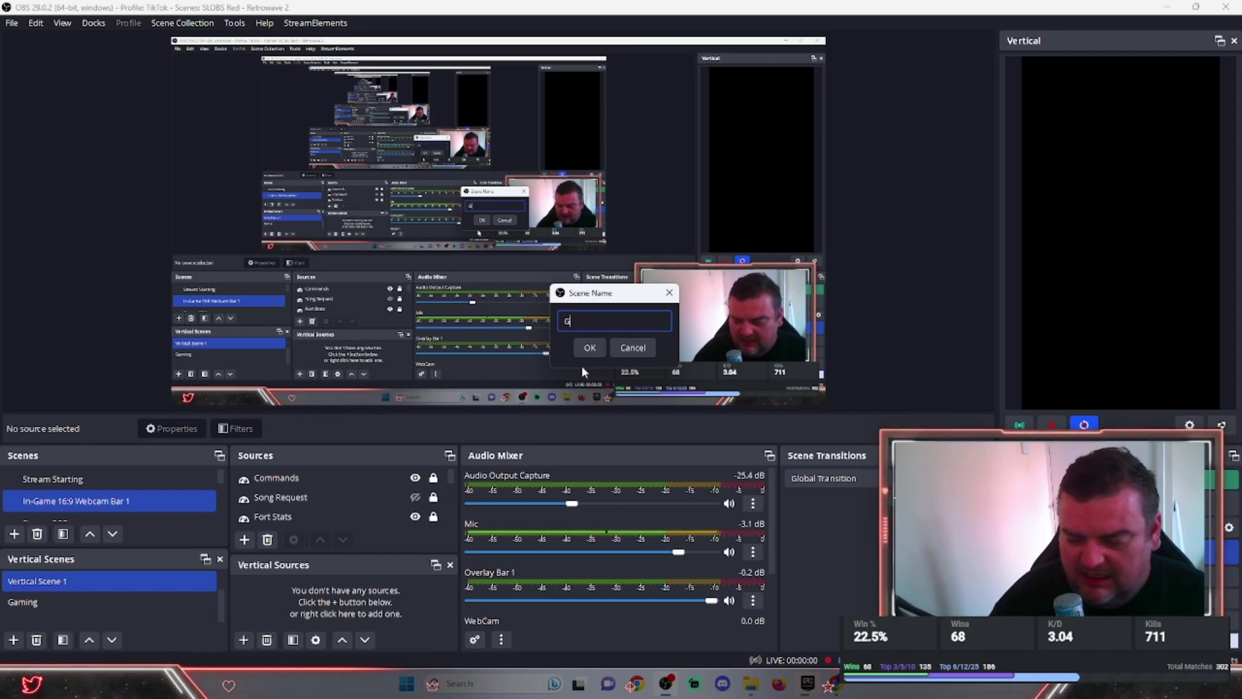
{"action": "type", "text": "Gamin"}
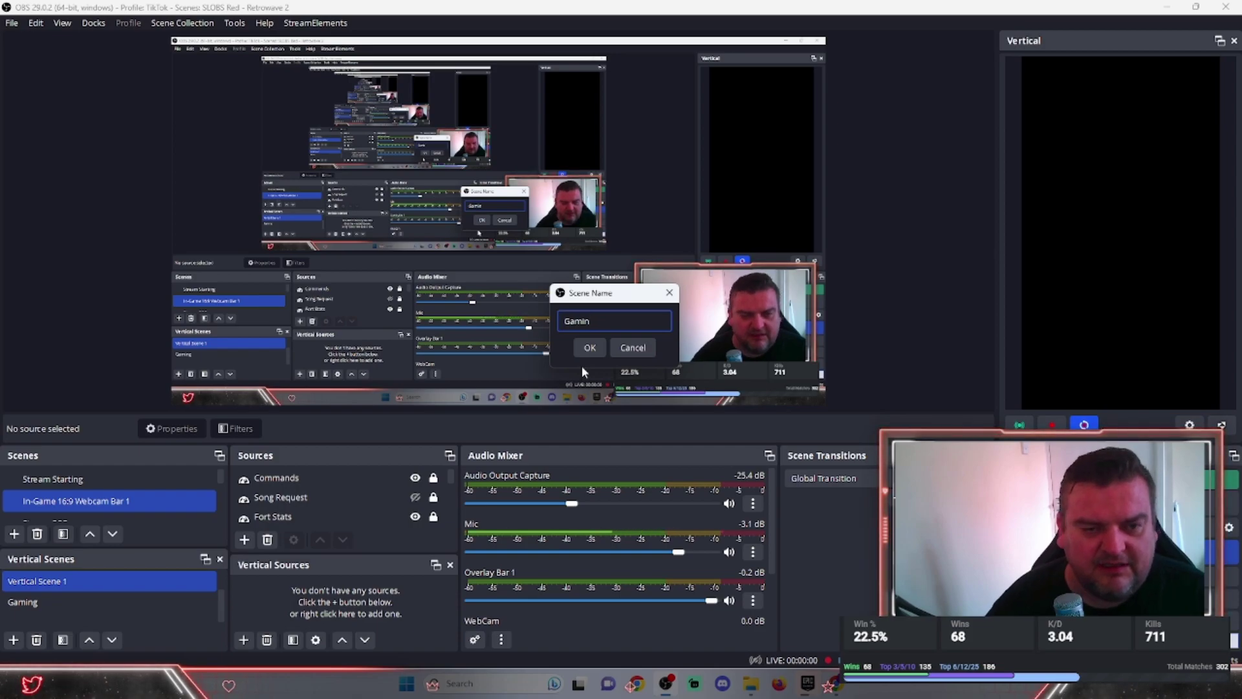
{"action": "type", "text": "g"}
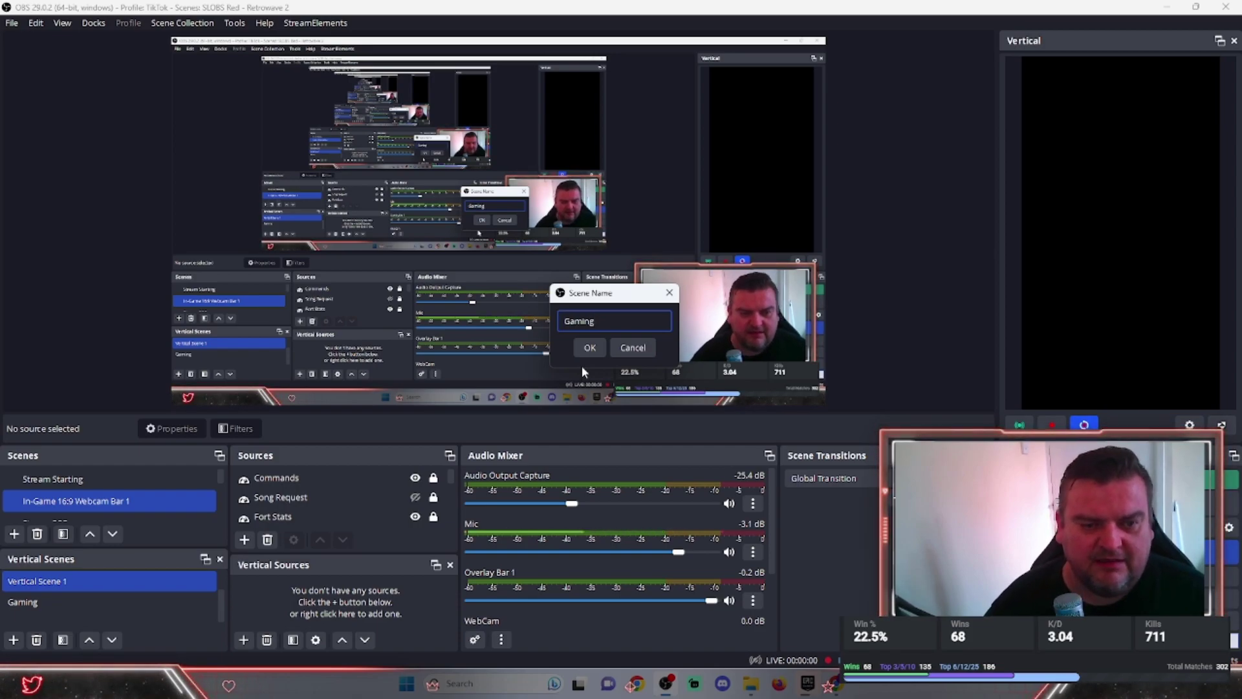
{"action": "type", "text": "2"}
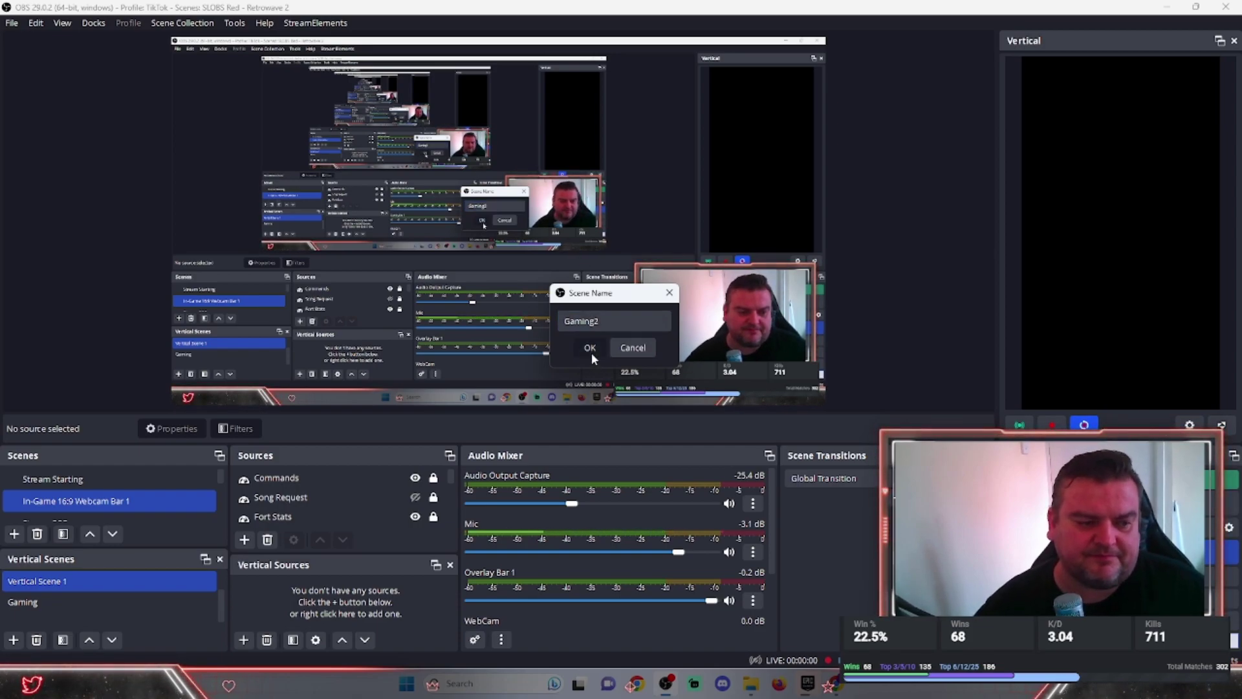
Create the Gaming2 vertical scene and clear the source selection.
{"action": "left_click", "coordinate": [590, 350]}
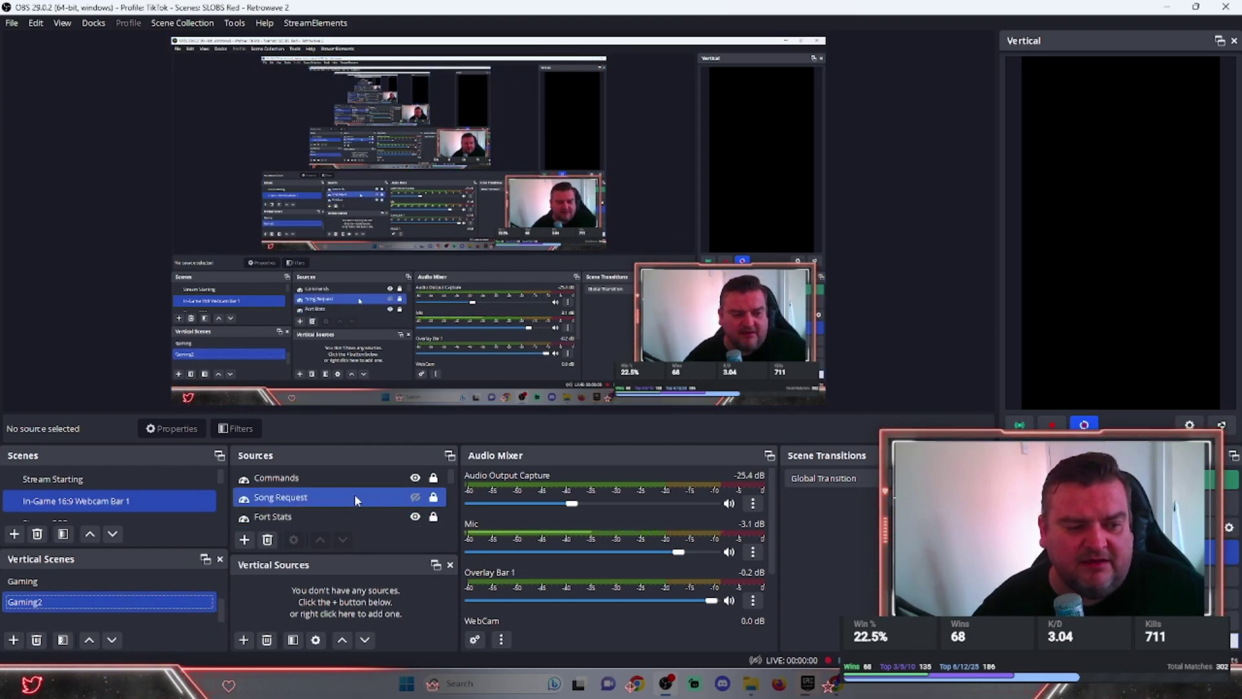
{"action": "left_click", "coordinate": [312, 518]}
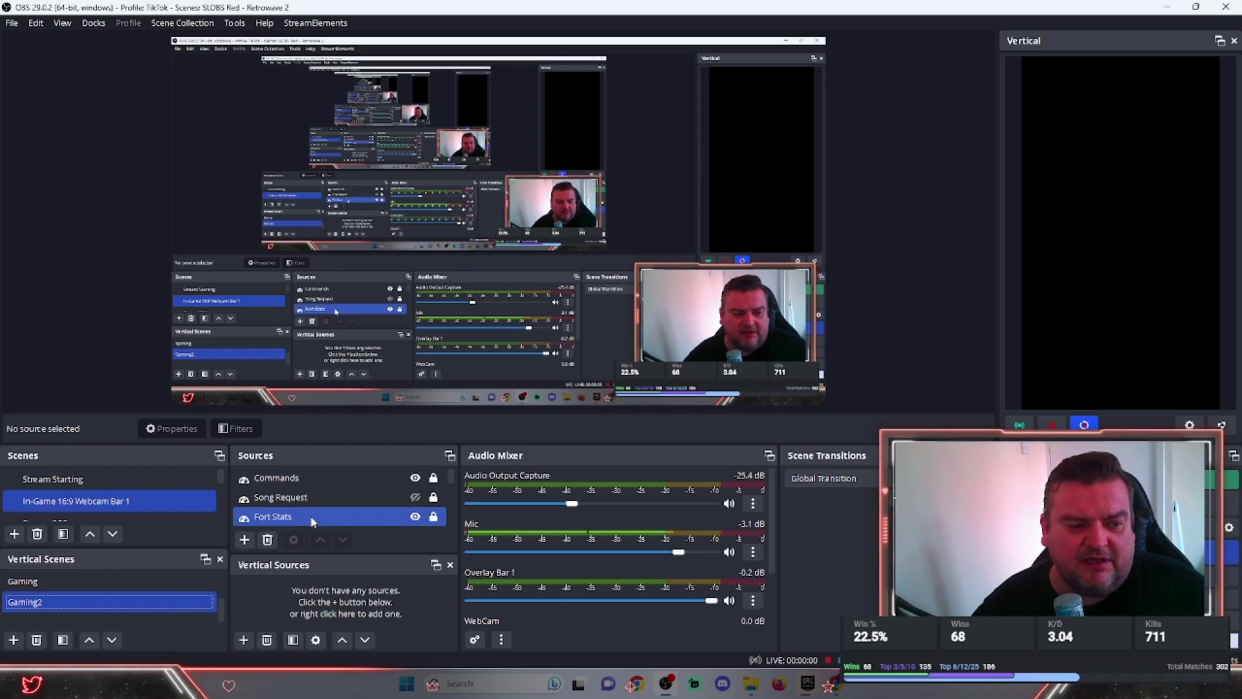
{"action": "left_click", "coordinate": [312, 553]}
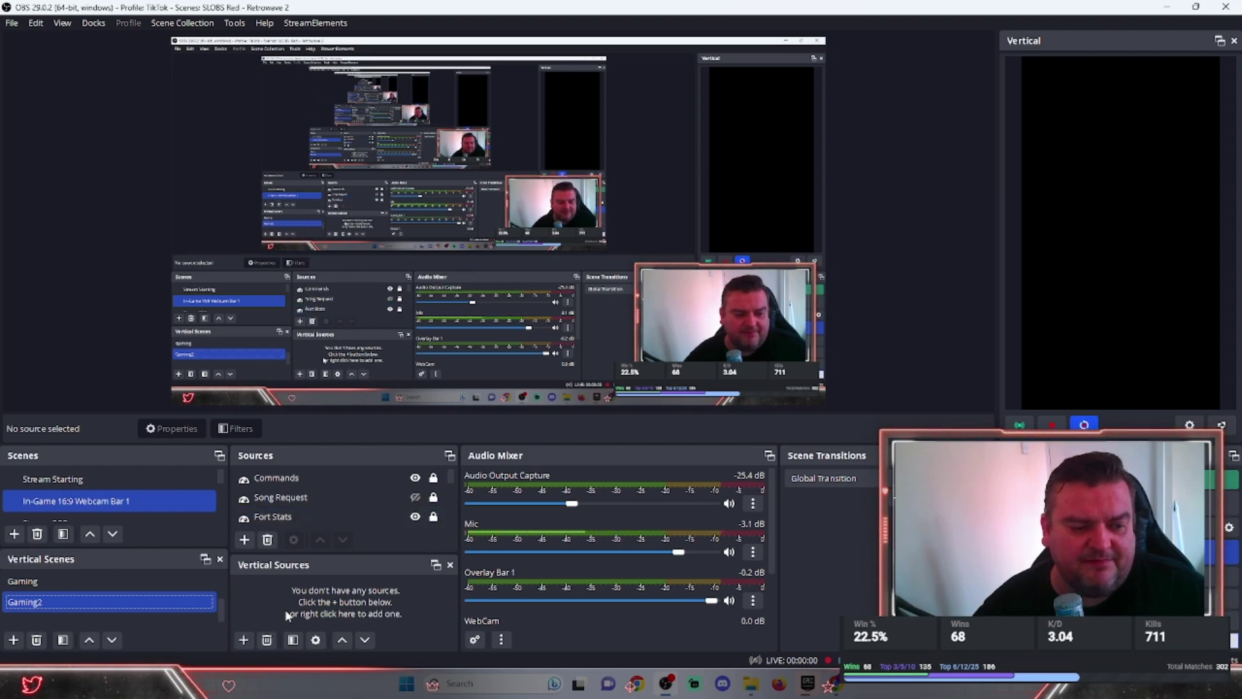
Add the WebCam source and fit it across the top of the vertical canvas.
{"action": "left_click", "coordinate": [242, 641]}
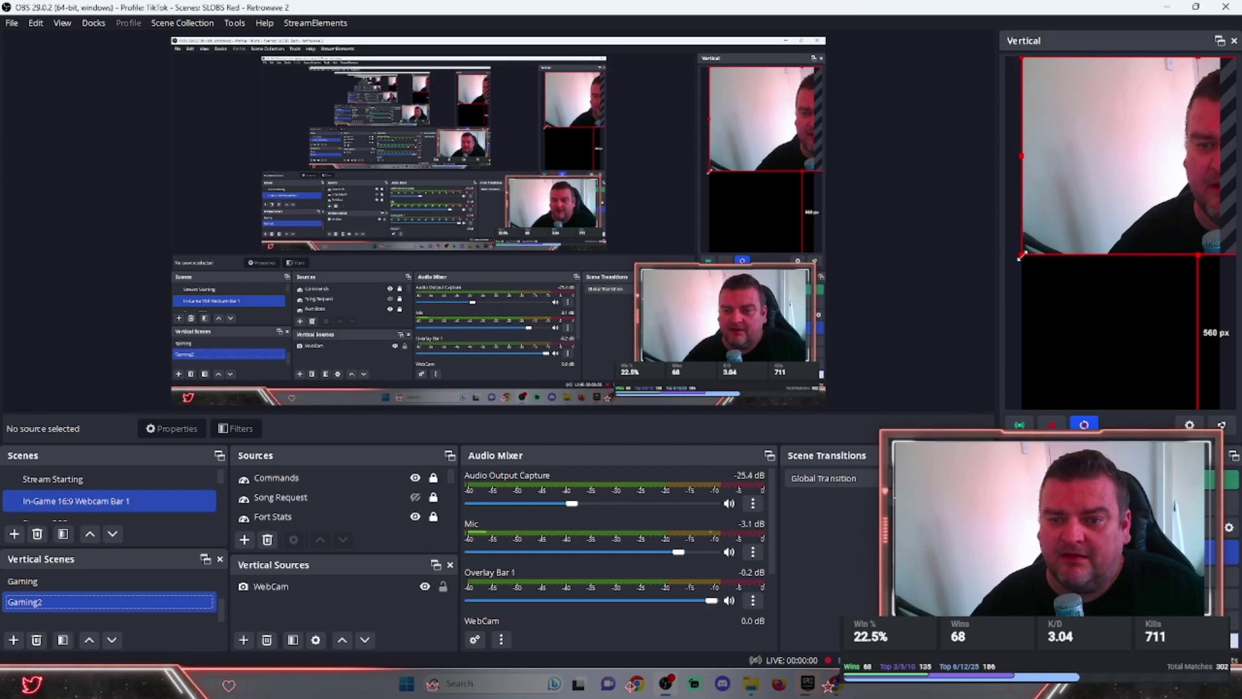
{"action": "mouse_move", "coordinate": [1022, 256]}
{"action": "left_mouse_down"}
{"action": "mouse_move", "coordinate": [1159, 167]}
{"action": "mouse_move", "coordinate": [1038, 142]}
{"action": "left_mouse_up"}
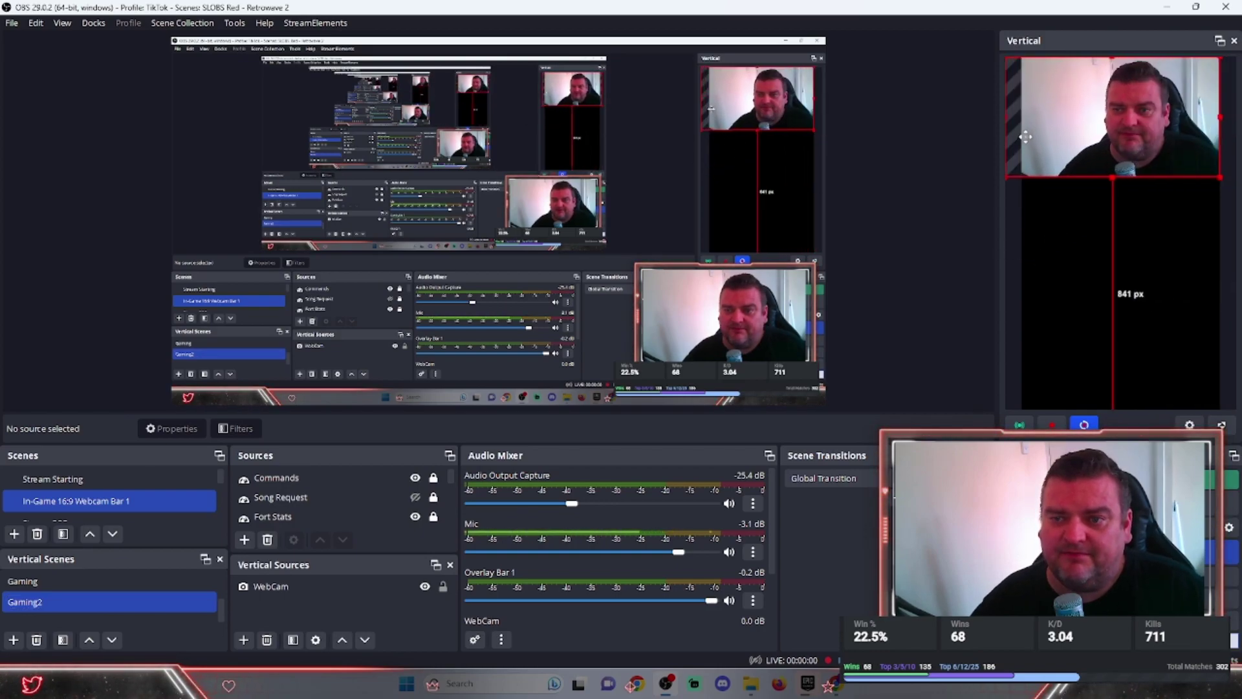
{"action": "right_click", "coordinate": [1084, 139]}
{"action": "mouse_move", "coordinate": [1142, 329]}
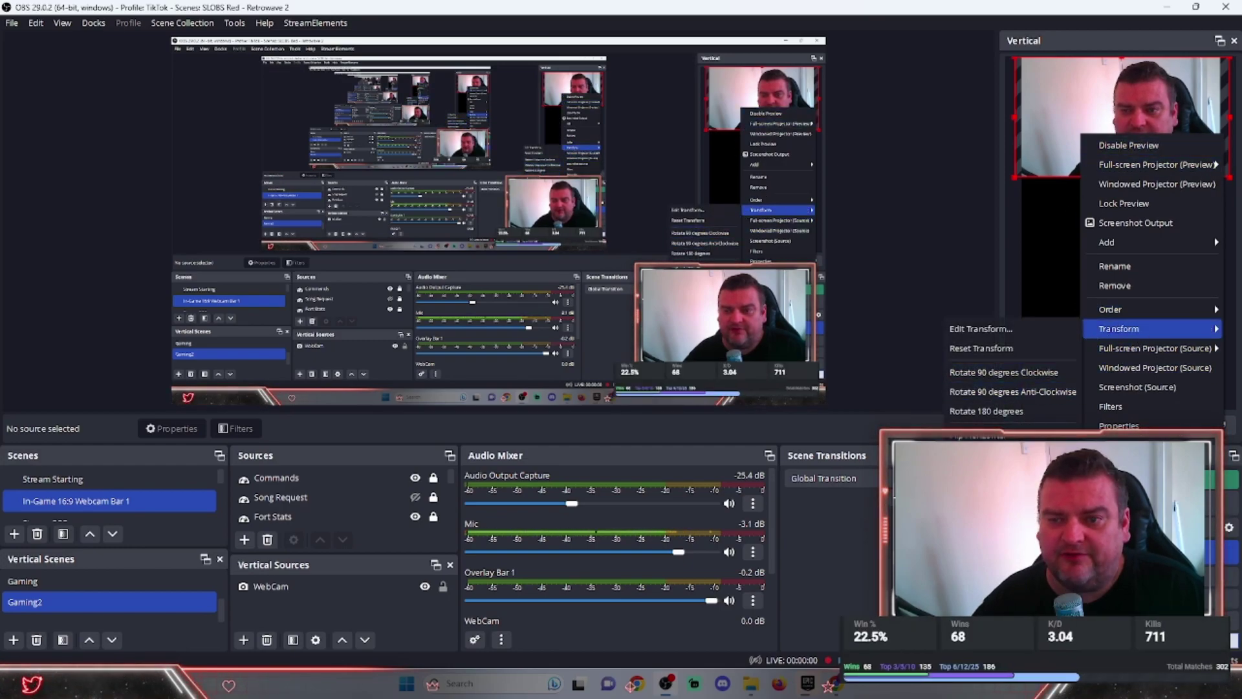
{"action": "key", "text": "Escape"}
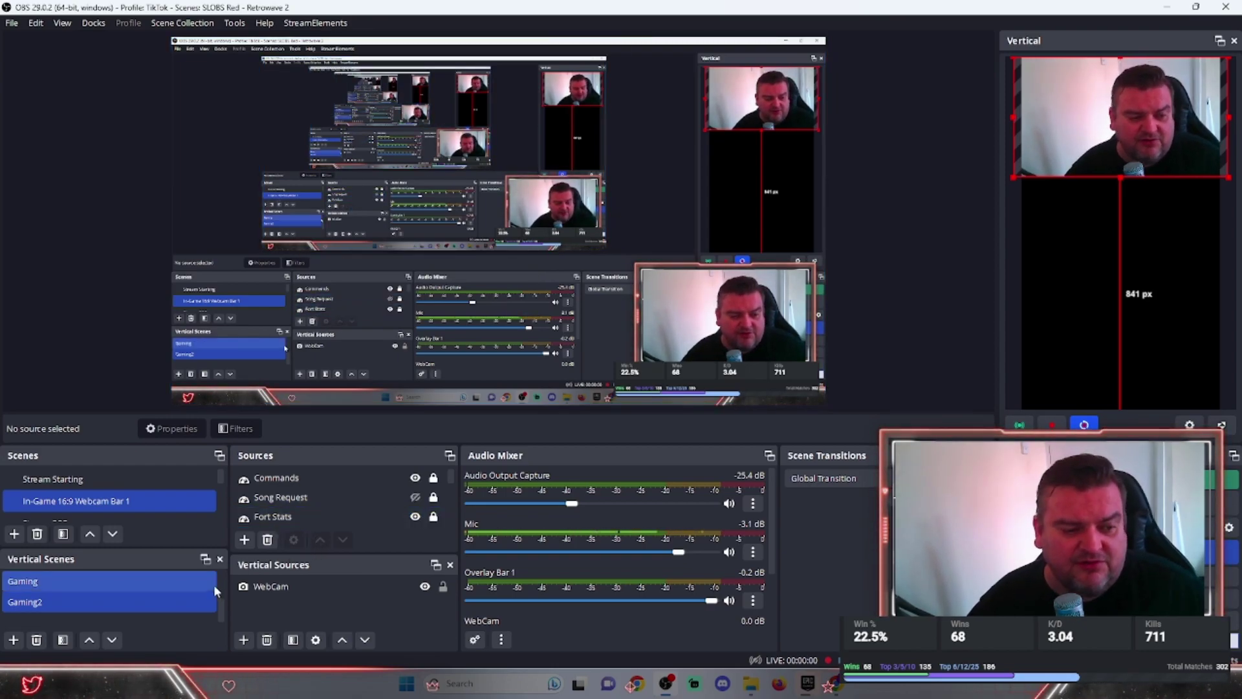
Add a Screen Capture to the vertical scene, then remove it.
{"action": "left_click", "coordinate": [246, 640]}
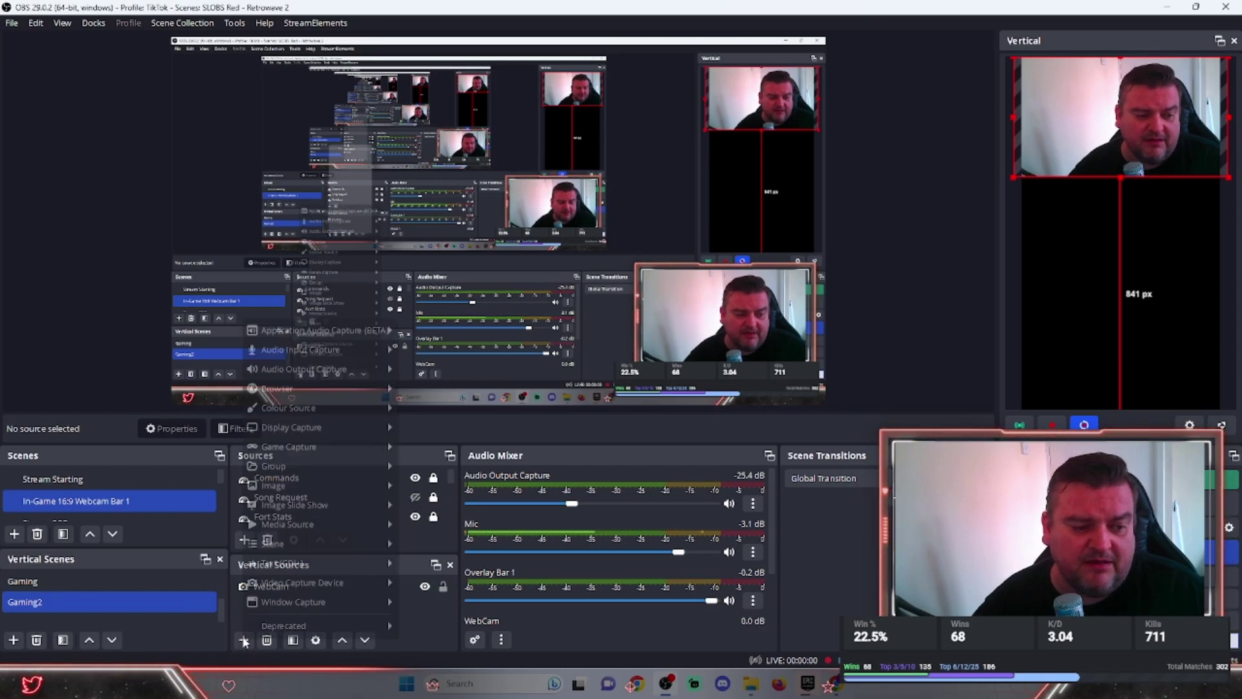
{"action": "mouse_move", "coordinate": [292, 428]}
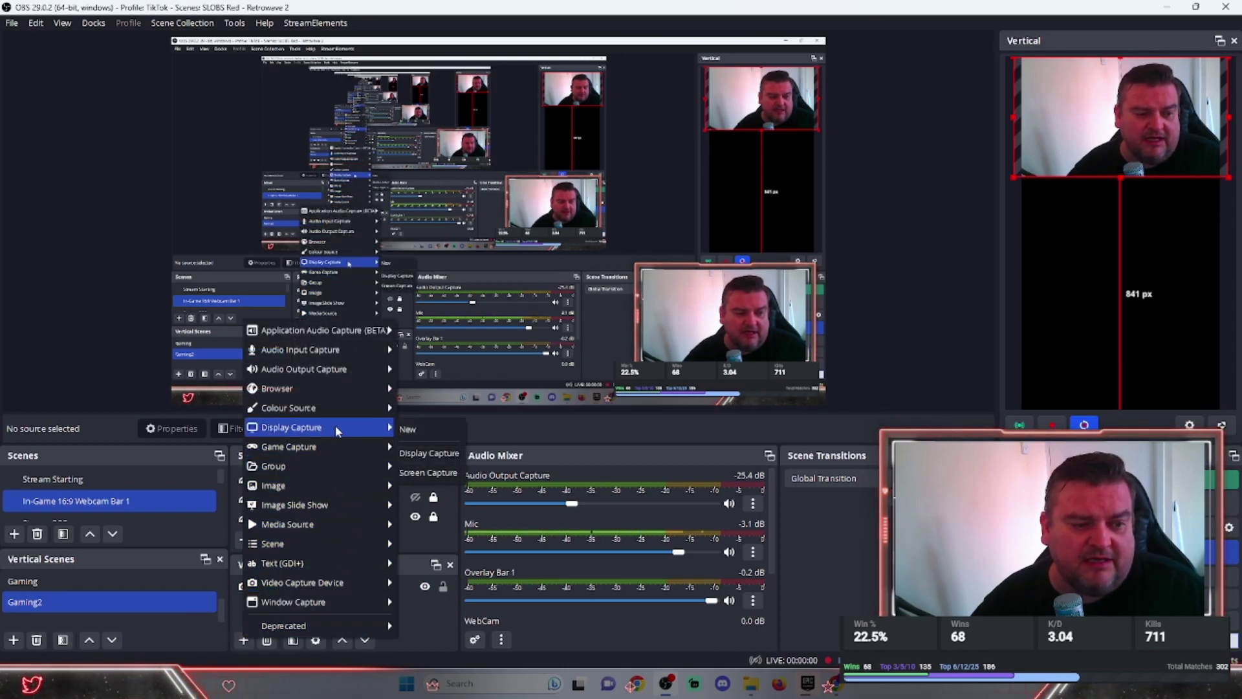
{"action": "left_click", "coordinate": [442, 475]}
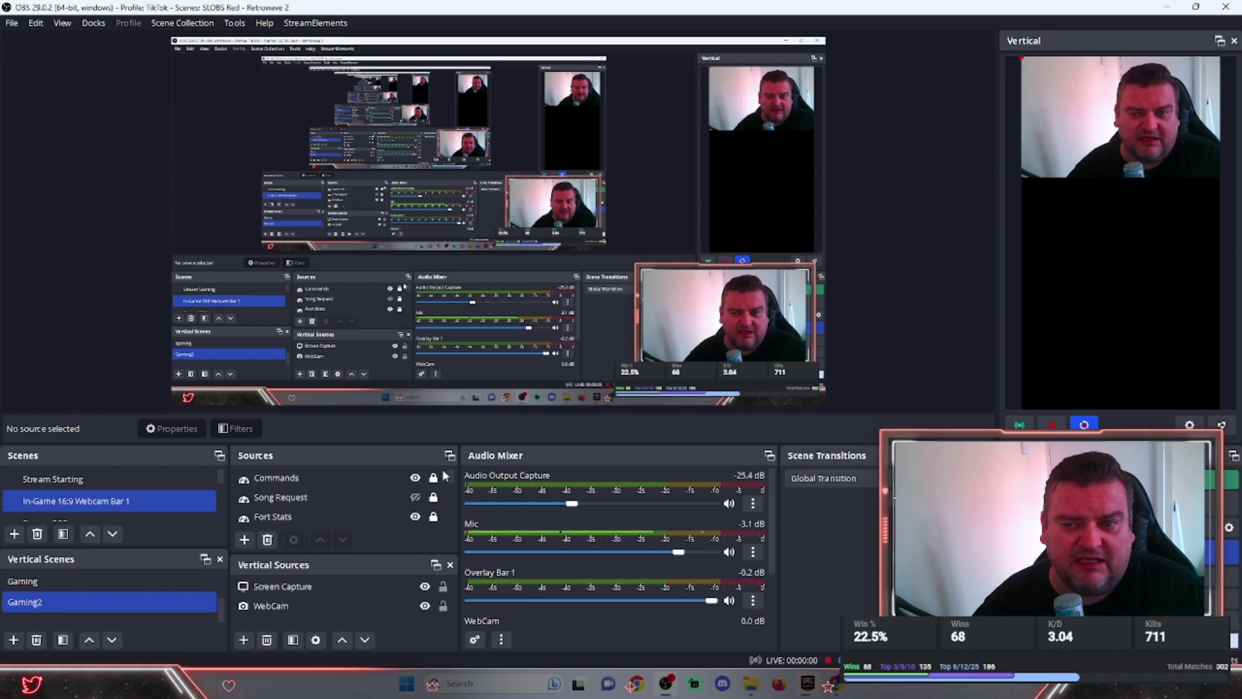
{"action": "left_click", "coordinate": [330, 587]}
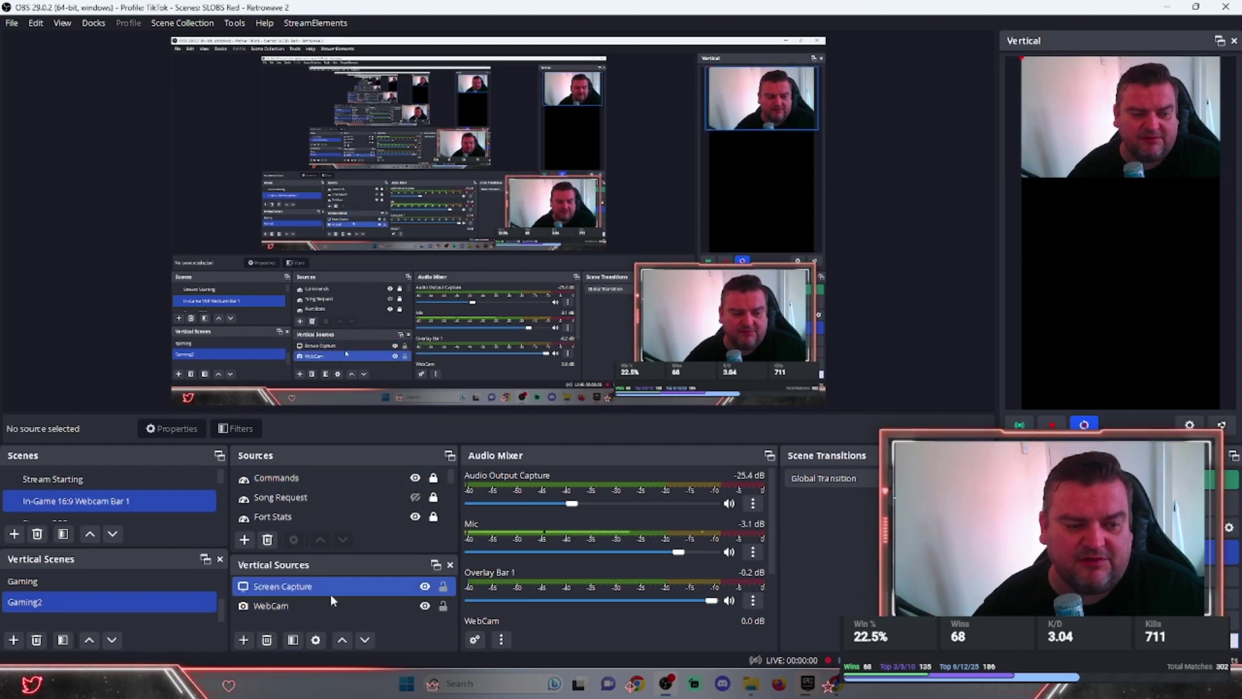
{"action": "right_click", "coordinate": [398, 586]}
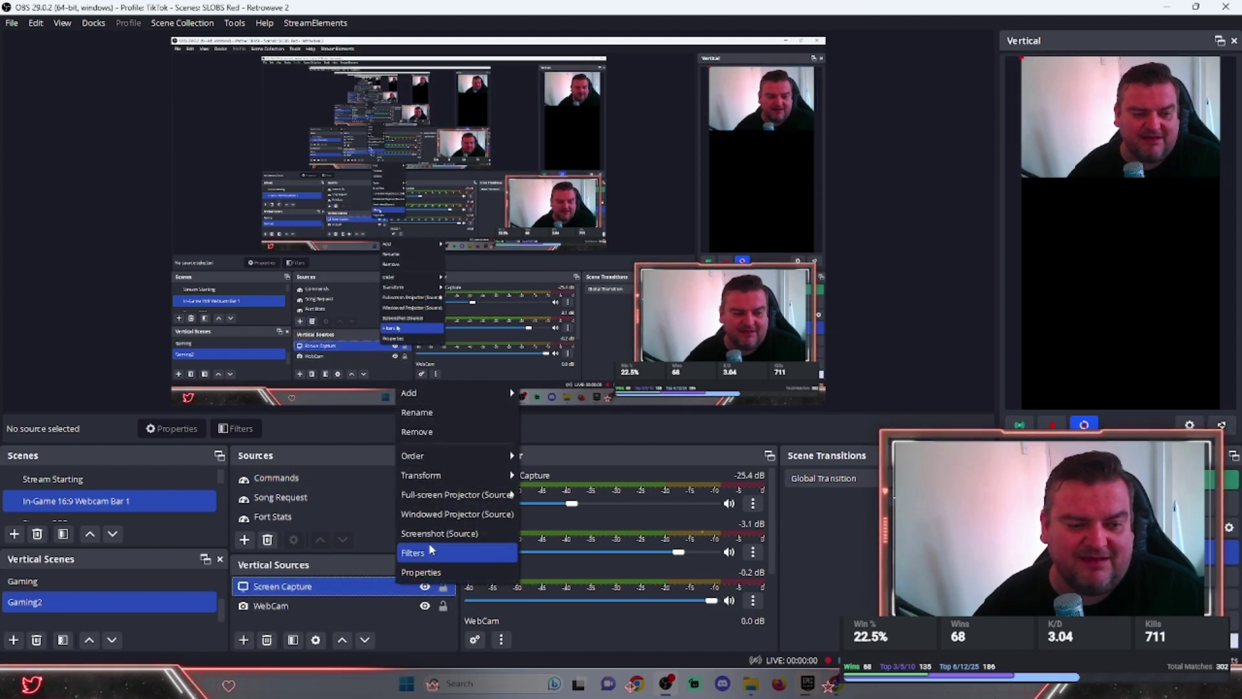
{"action": "left_click", "coordinate": [448, 434]}
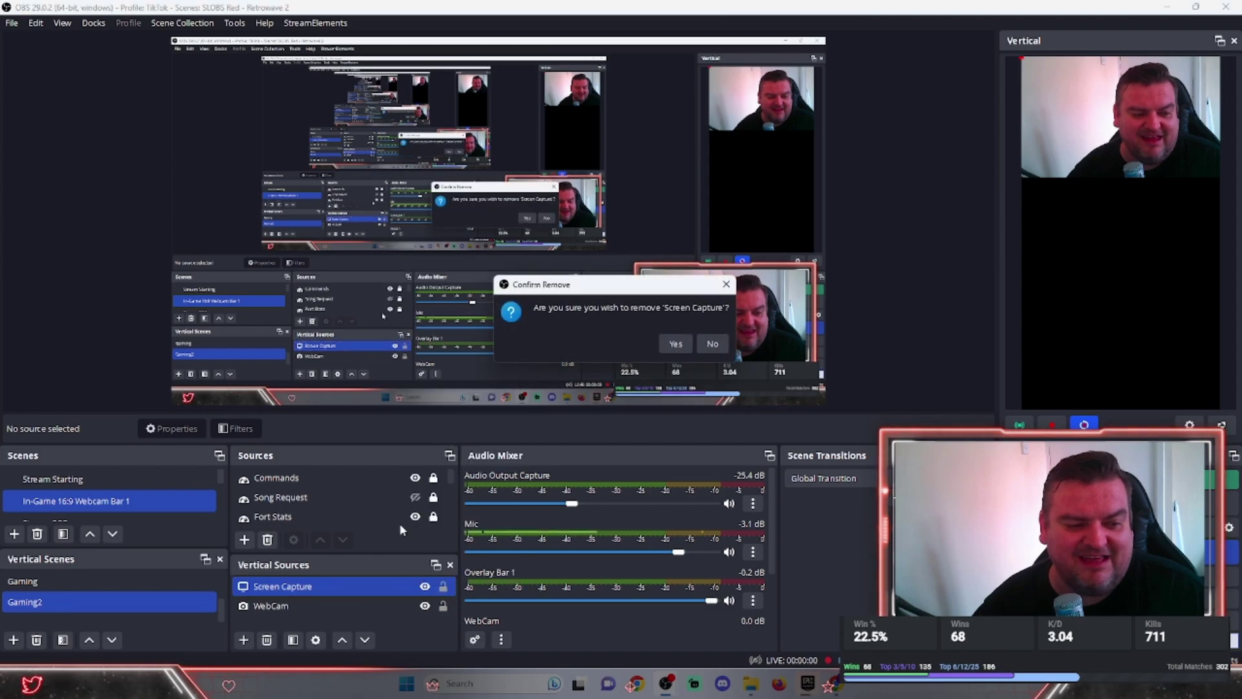
{"action": "left_click", "coordinate": [676, 344]}
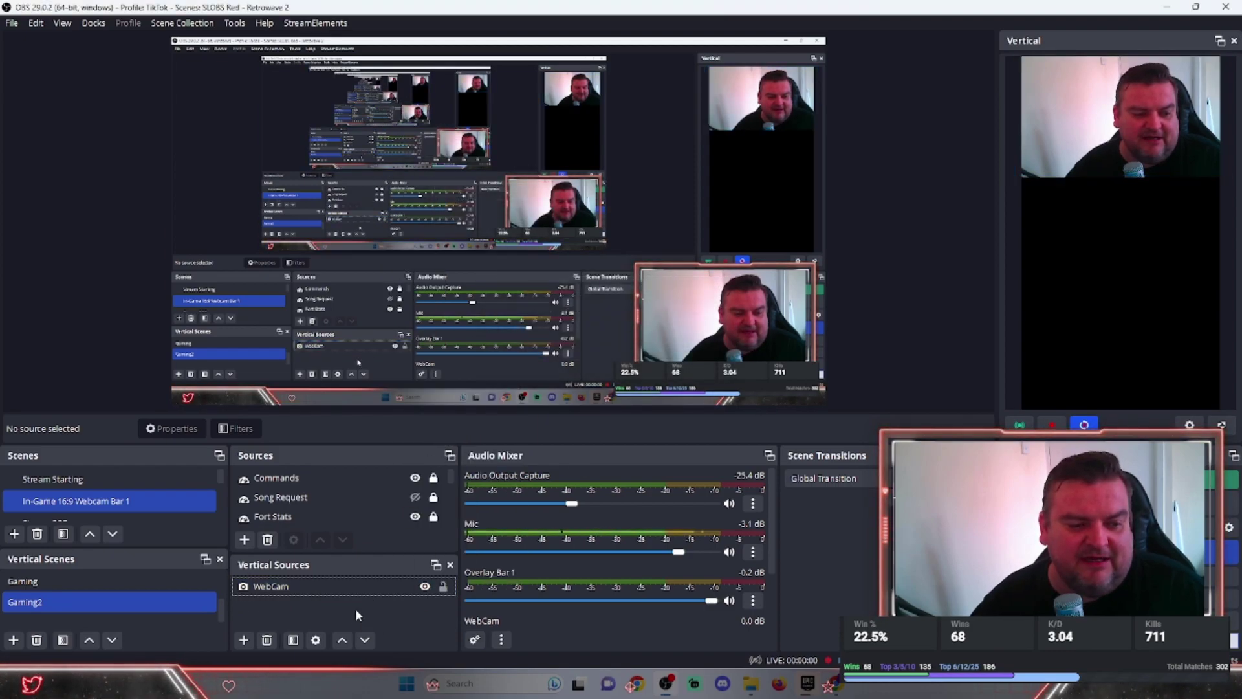
Add a Display Capture, resize it below the webcam and align it in the canvas.
{"action": "left_click", "coordinate": [243, 639]}
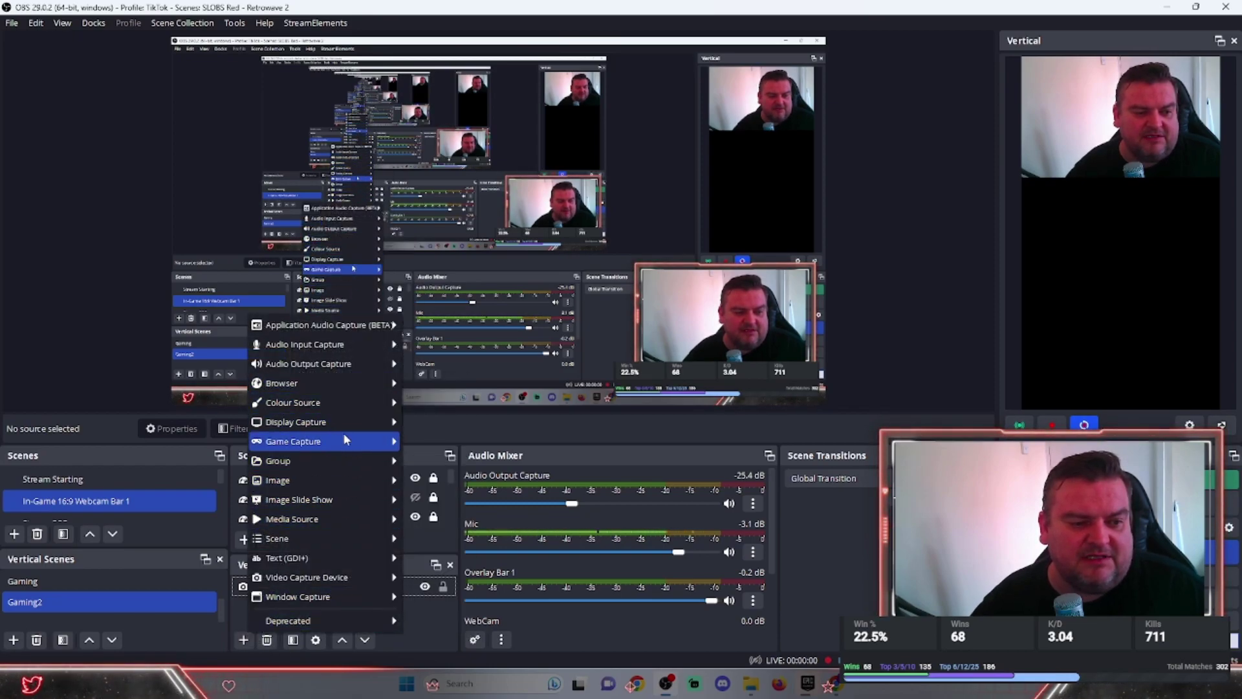
{"action": "mouse_move", "coordinate": [297, 422]}
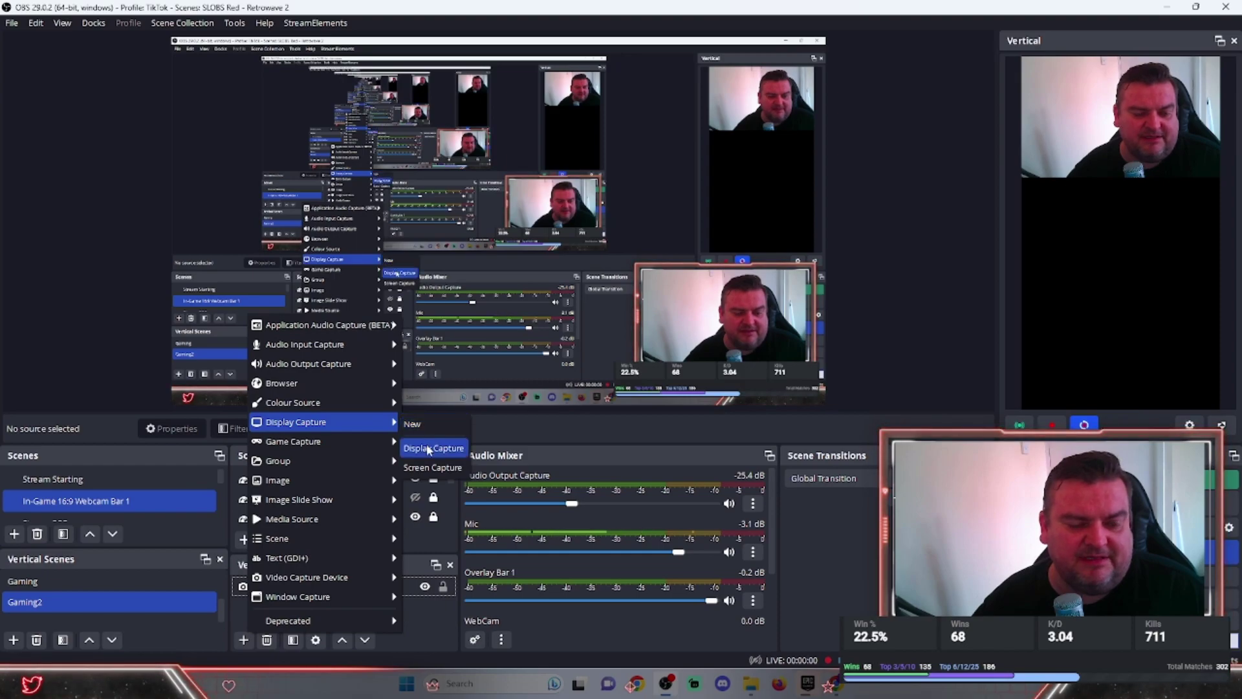
{"action": "left_click", "coordinate": [414, 444]}
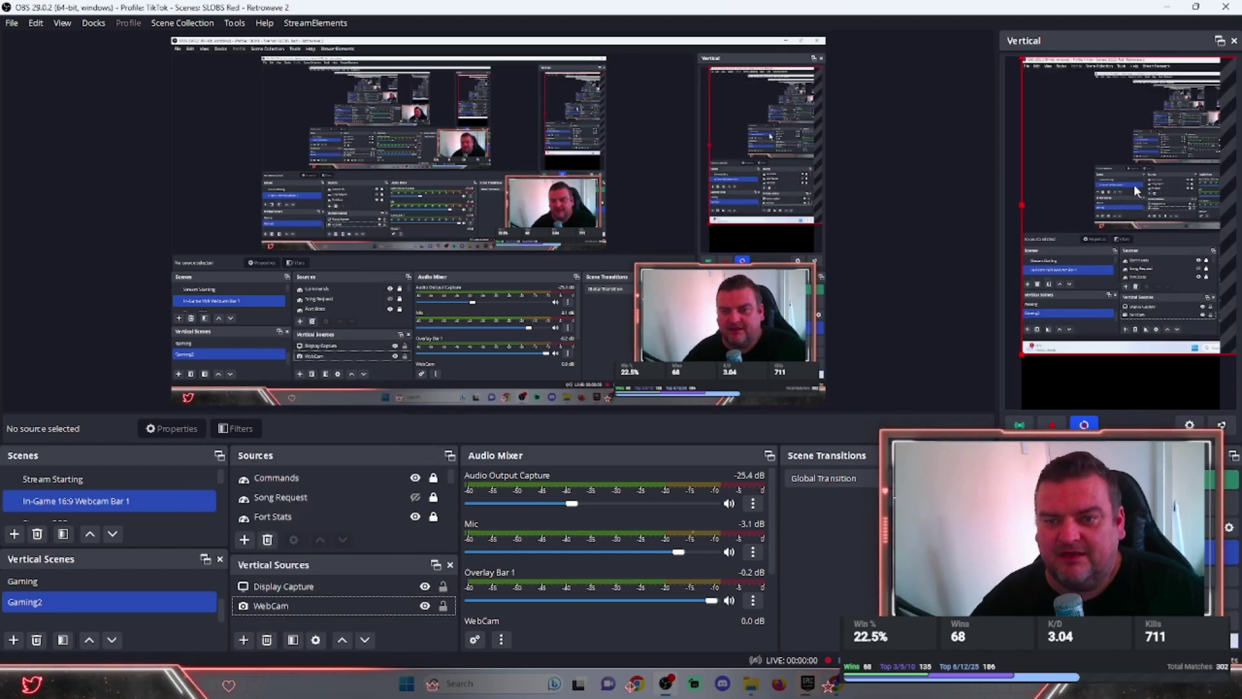
{"action": "mouse_move", "coordinate": [1022, 356]}
{"action": "left_mouse_down"}
{"action": "mouse_move", "coordinate": [1192, 155]}
{"action": "mouse_move", "coordinate": [1023, 270]}
{"action": "left_mouse_up"}
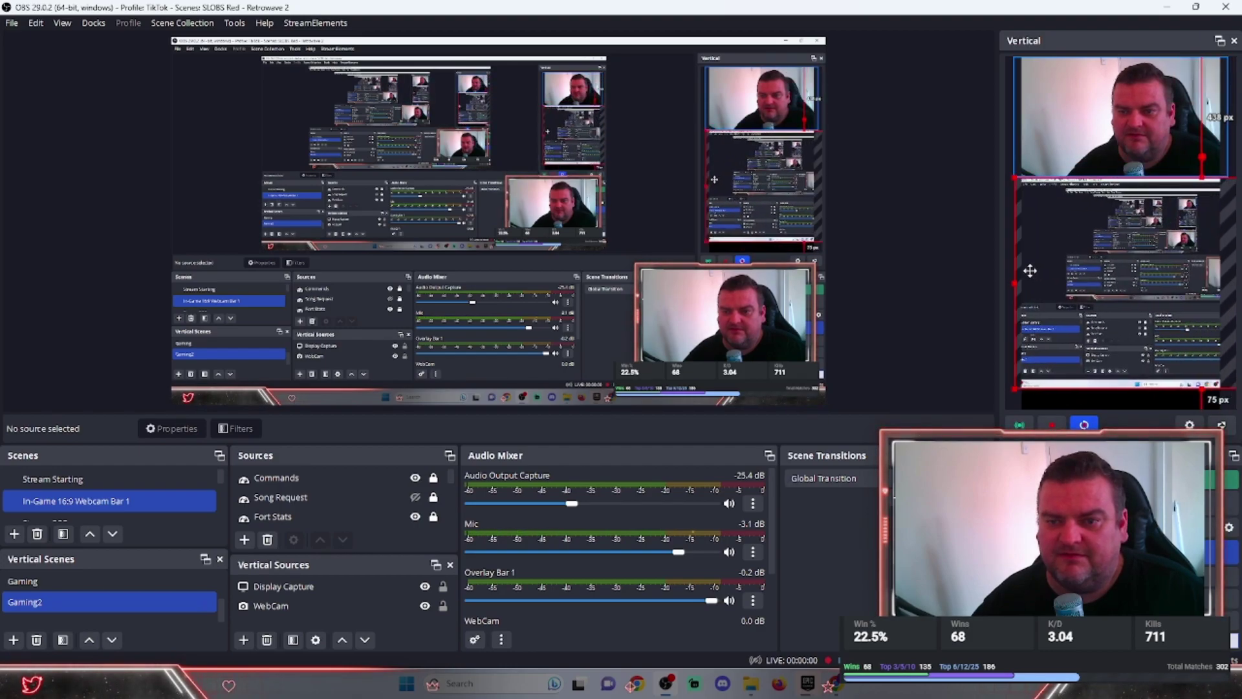
{"action": "right_click", "coordinate": [1107, 287]}
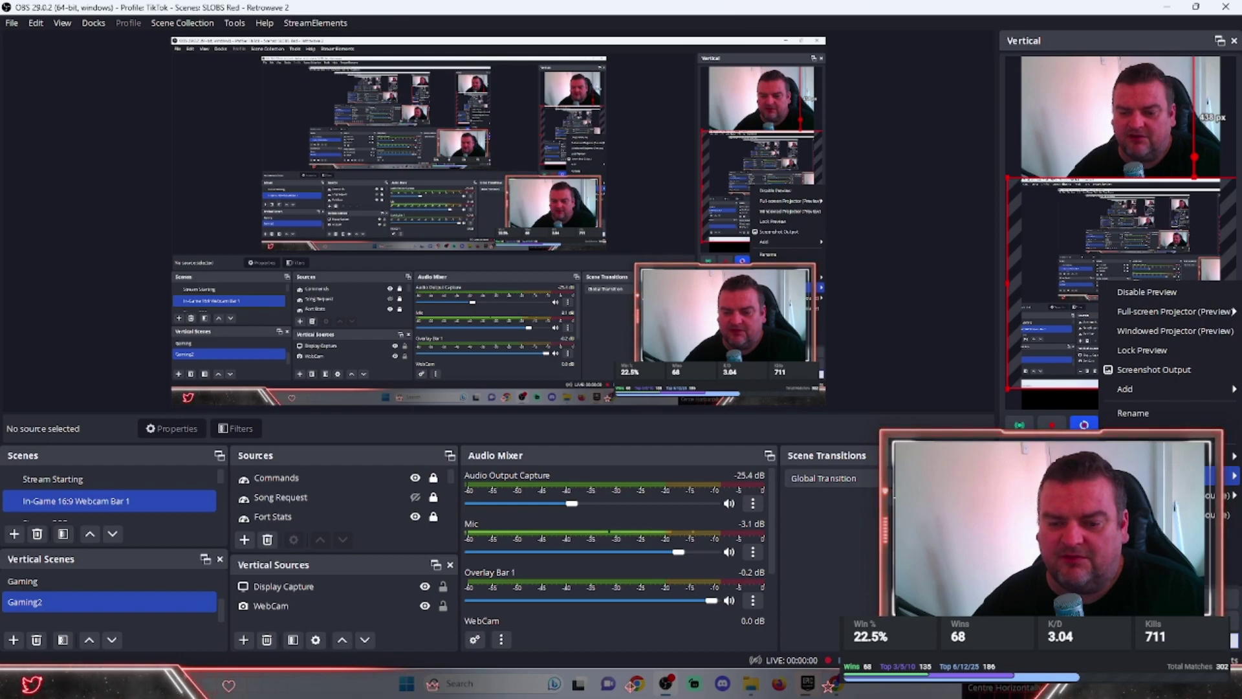
{"action": "left_click", "coordinate": [923, 384]}
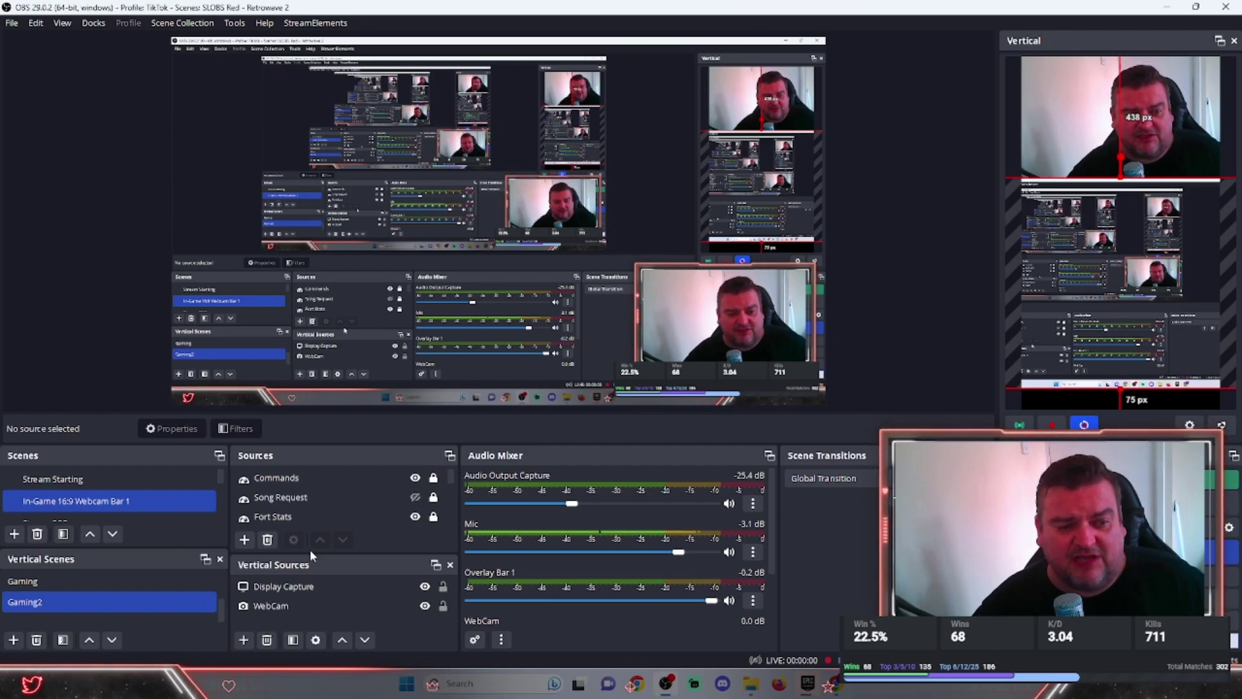
Add the existing Mic and desktop audio capture sources to the Gaming2 vertical scene.
{"action": "left_click", "coordinate": [285, 606]}
{"action": "left_click", "coordinate": [320, 623]}
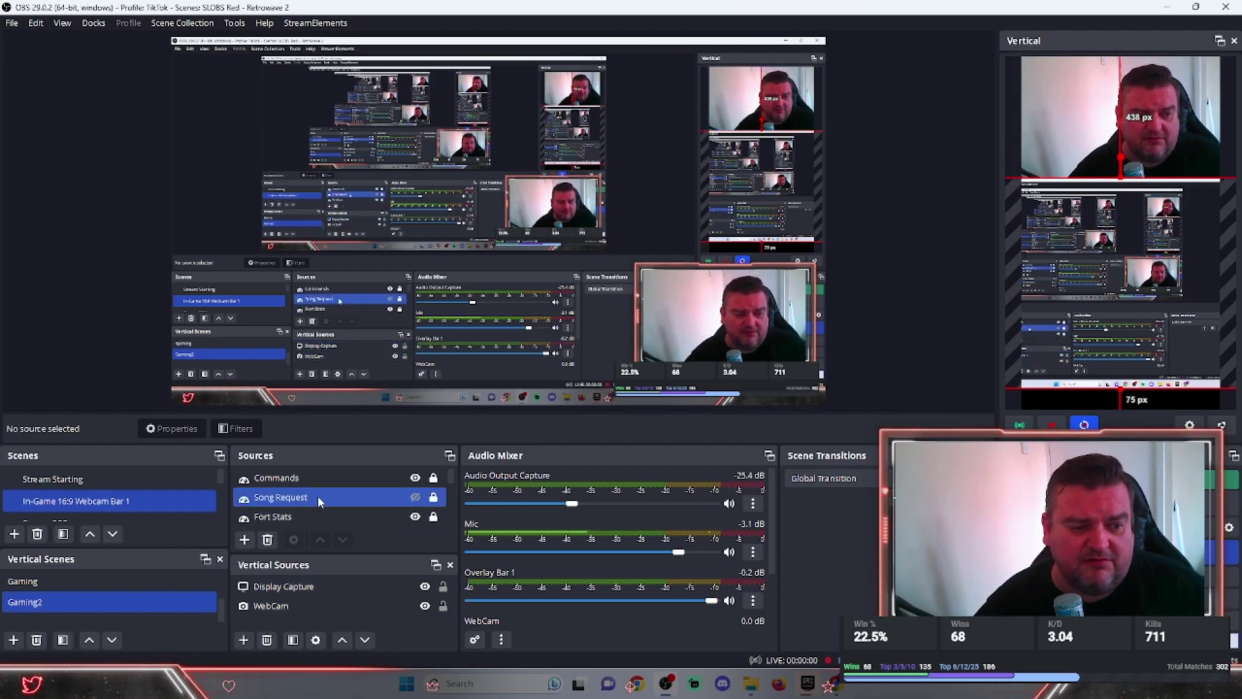
{"action": "left_click", "coordinate": [244, 640]}
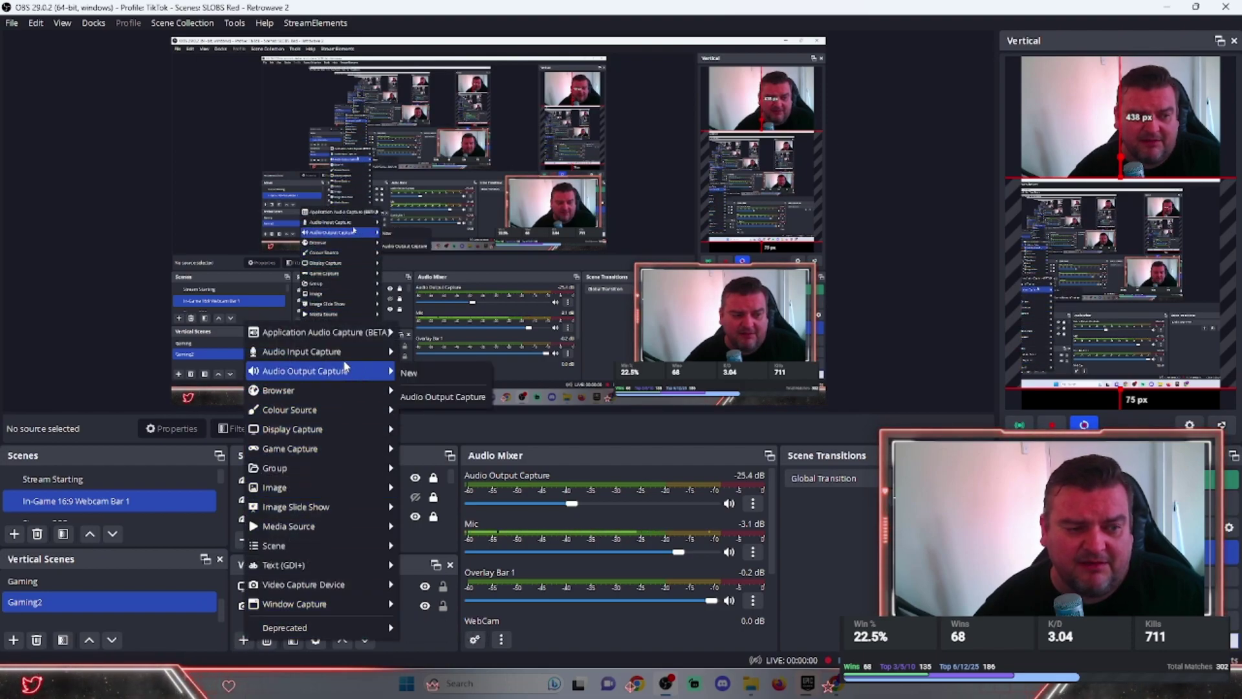
{"action": "mouse_move", "coordinate": [301, 351]}
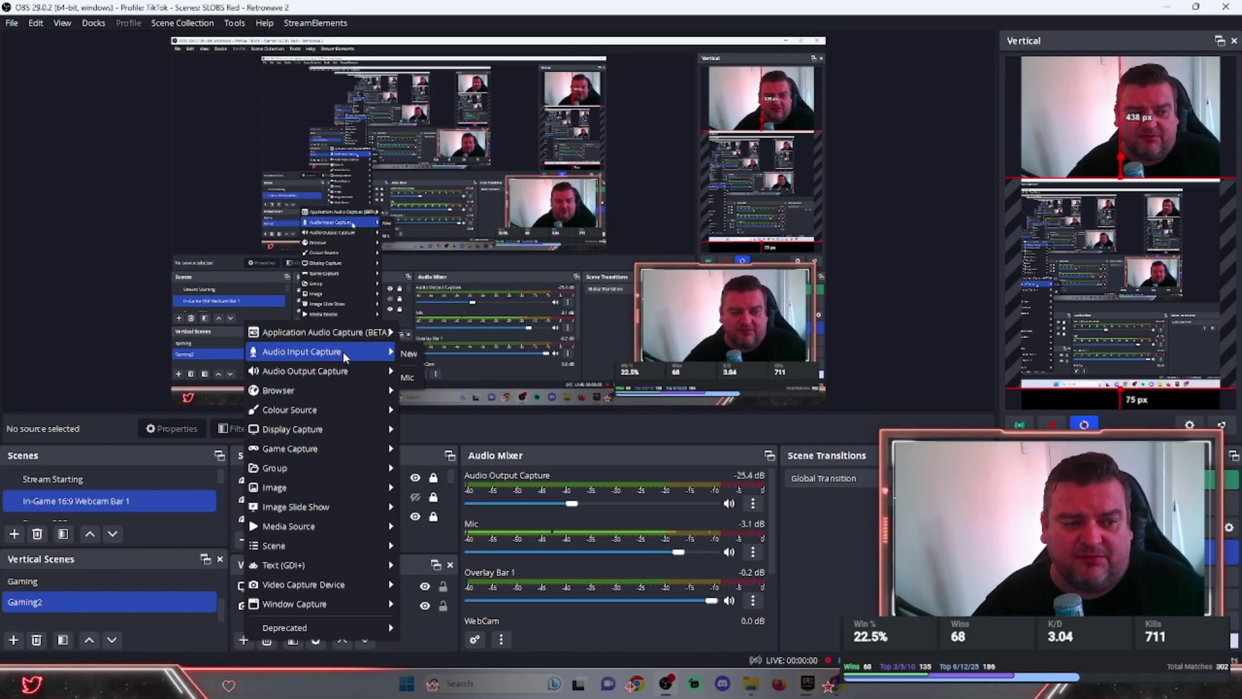
{"action": "left_click", "coordinate": [417, 382]}
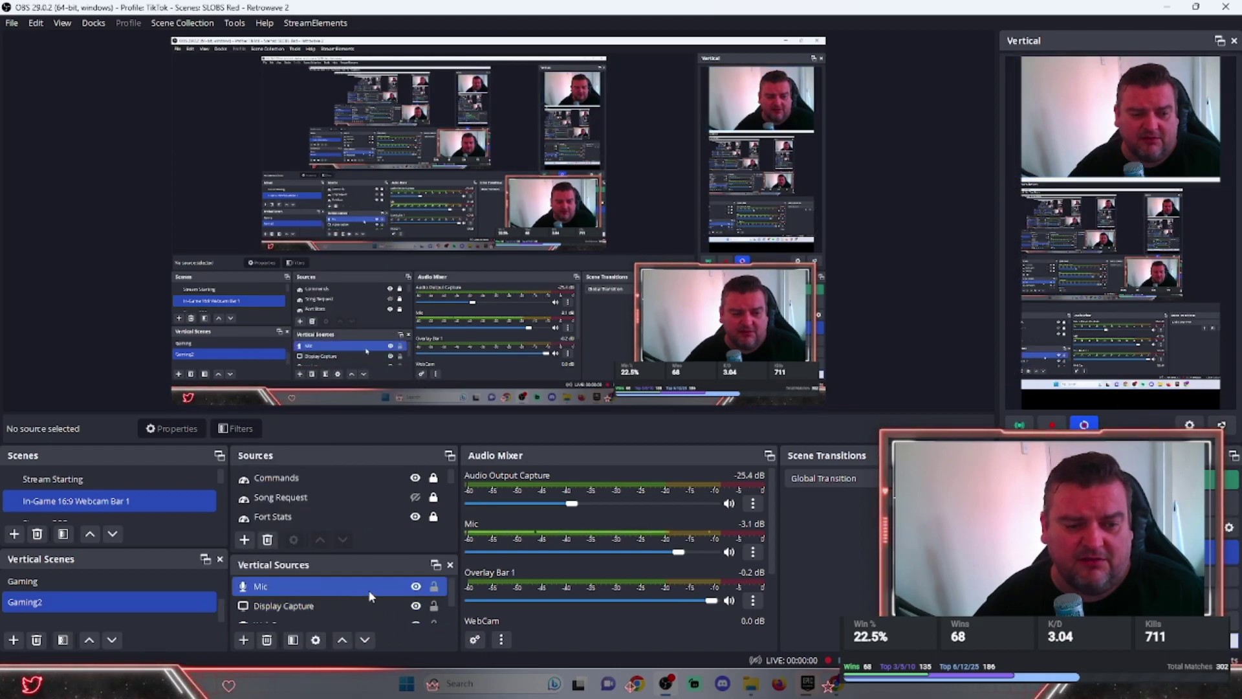
{"action": "left_click", "coordinate": [242, 640]}
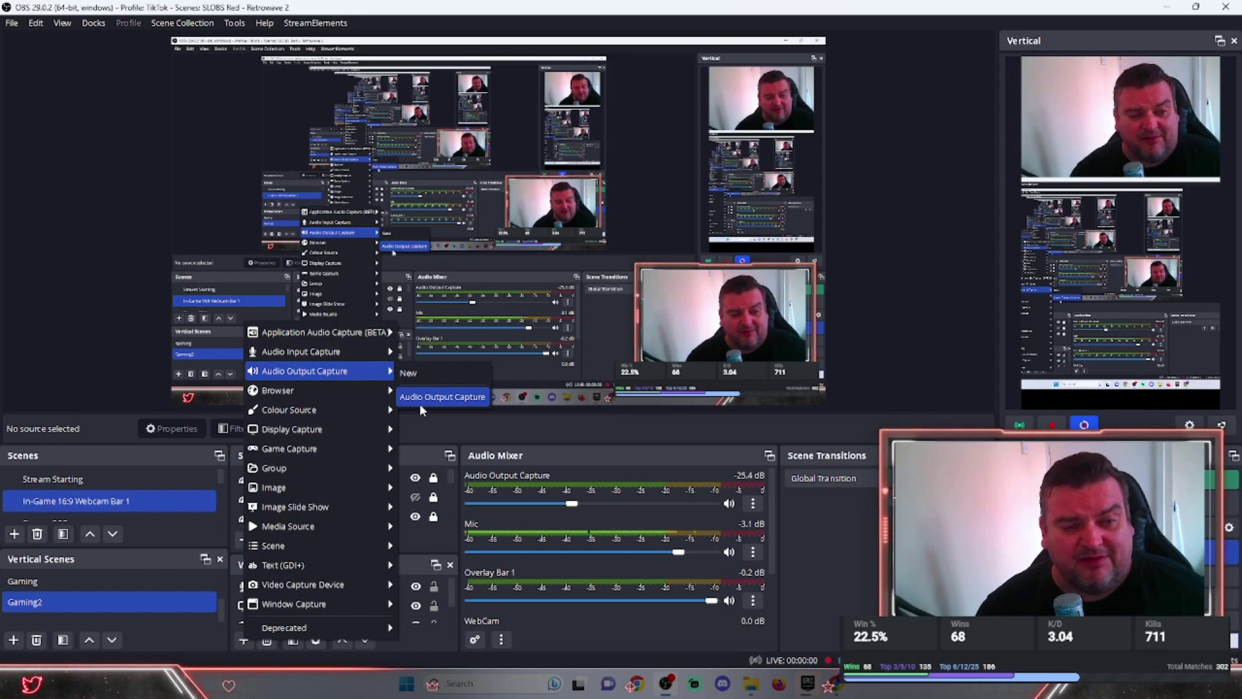
{"action": "left_click", "coordinate": [553, 420]}
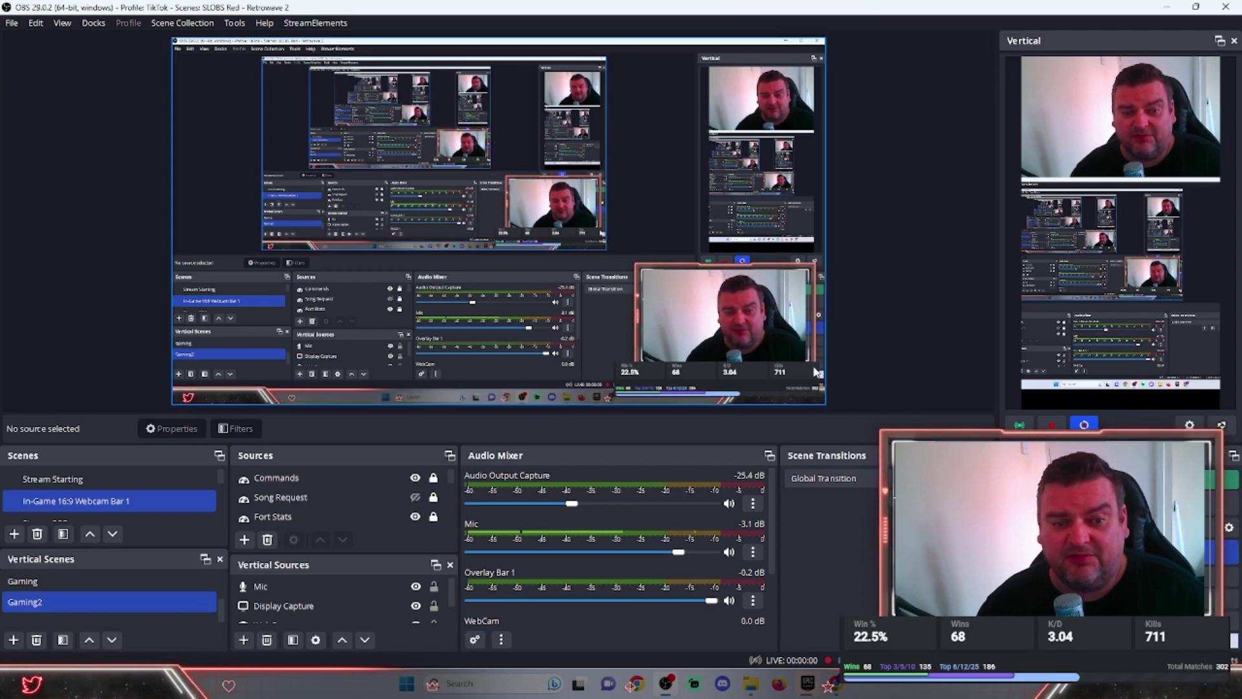
{"action": "left_click", "coordinate": [229, 398]}
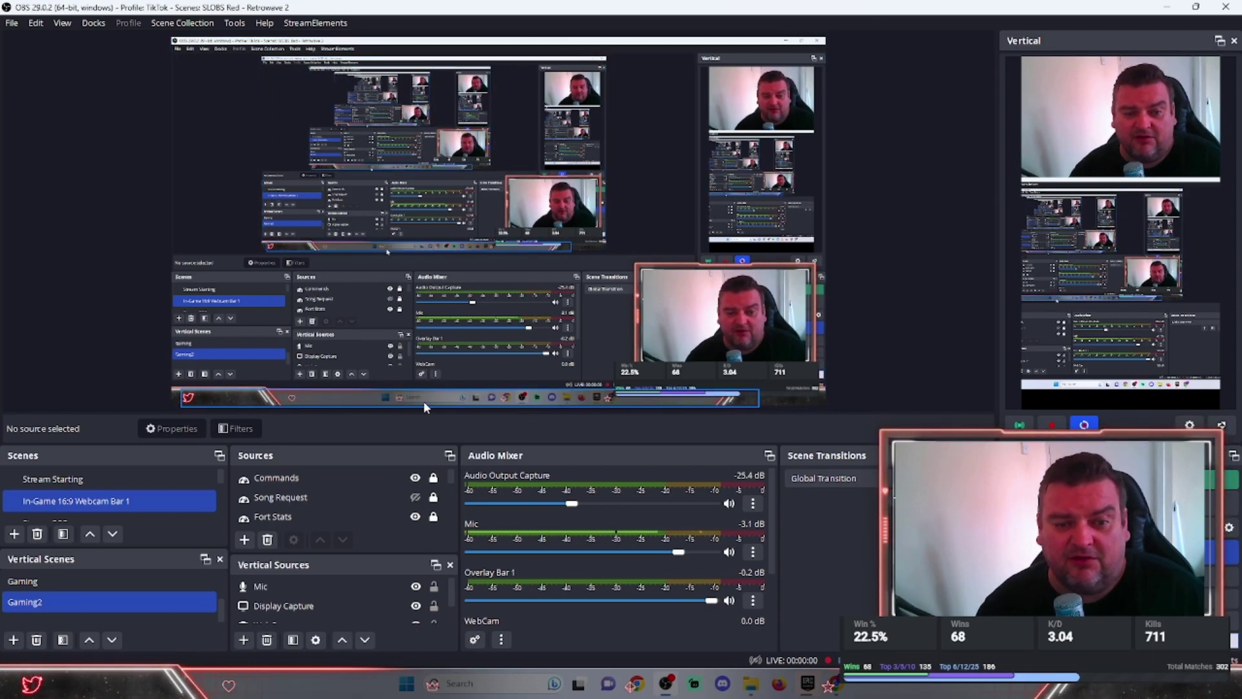
{"action": "left_click", "coordinate": [686, 273]}
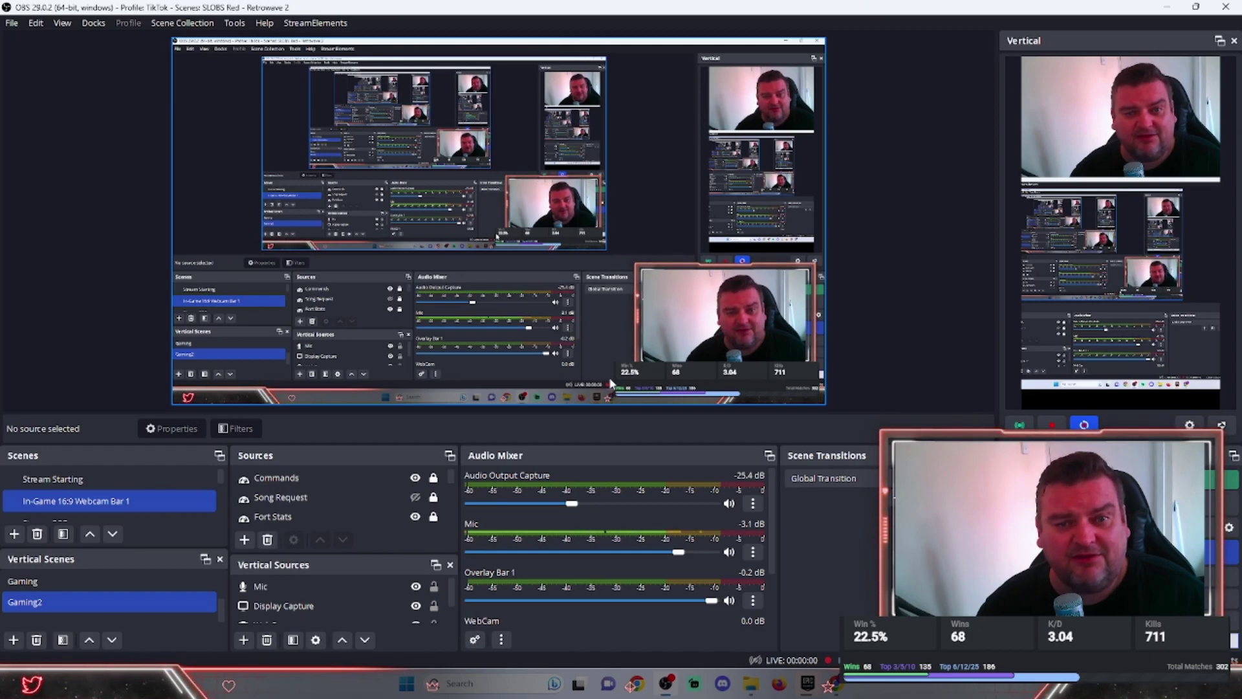
{"action": "left_click", "coordinate": [643, 399]}
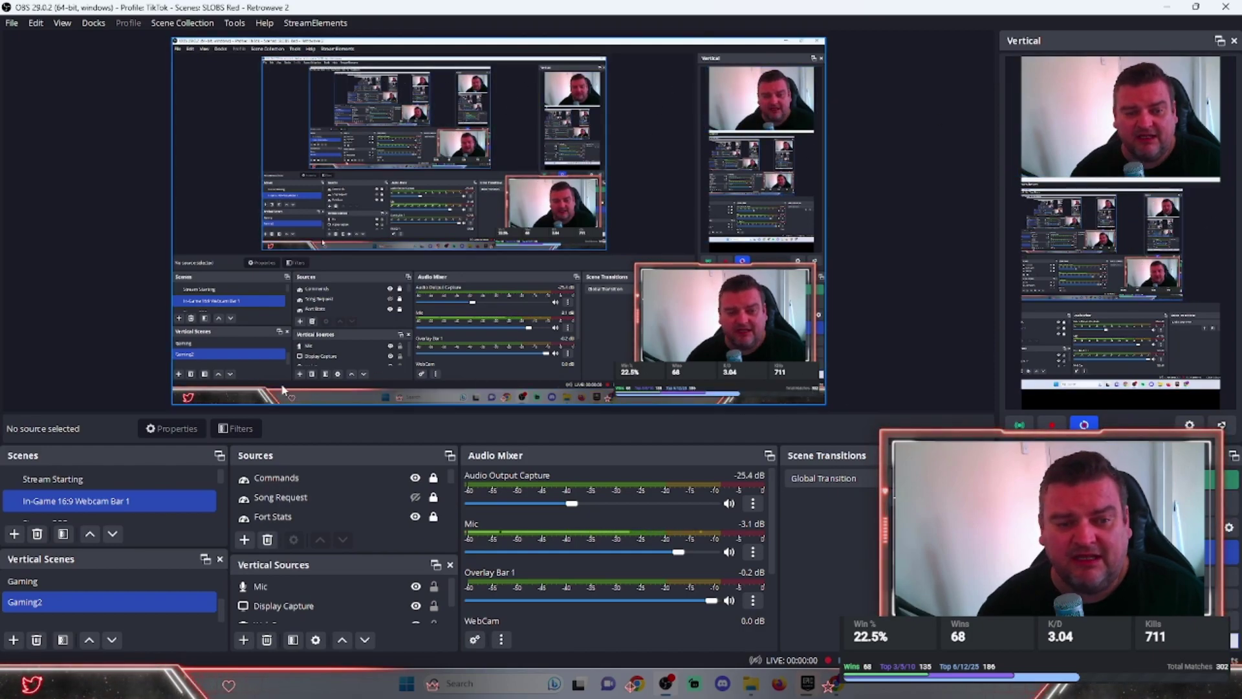
{"action": "left_click", "coordinate": [377, 421]}
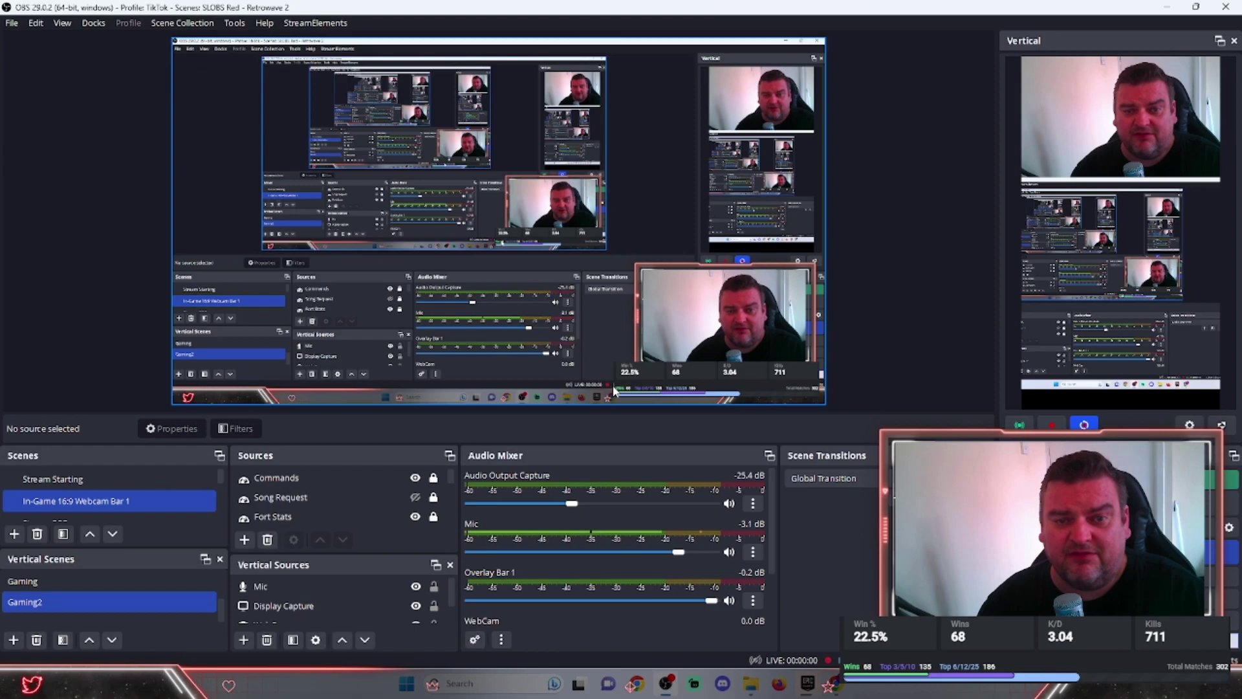
{"action": "left_click", "coordinate": [1176, 159]}
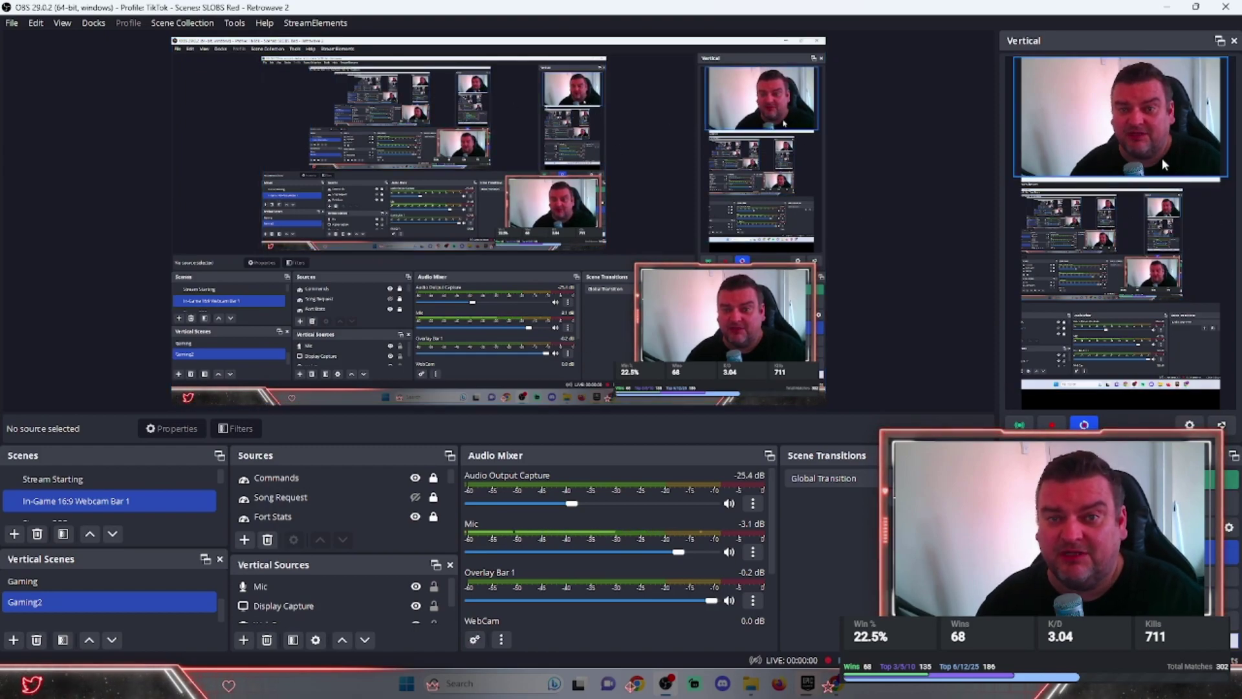
{"action": "left_click", "coordinate": [1076, 198]}
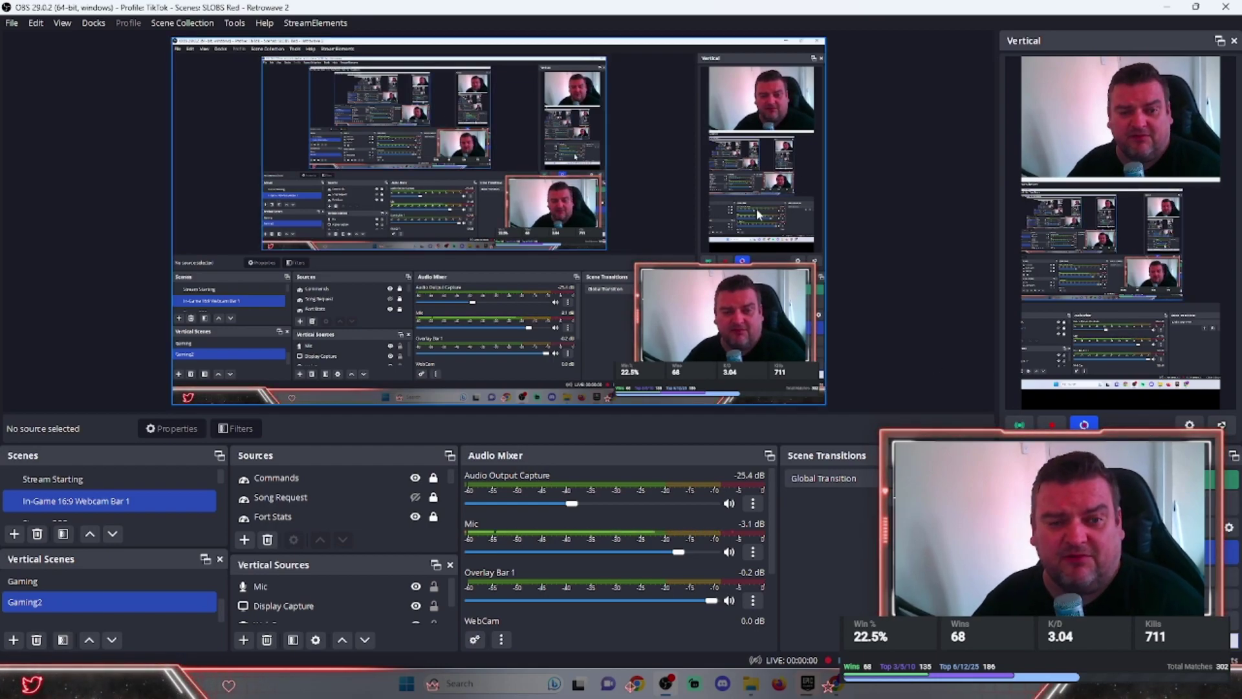
{"action": "left_click", "coordinate": [1146, 85]}
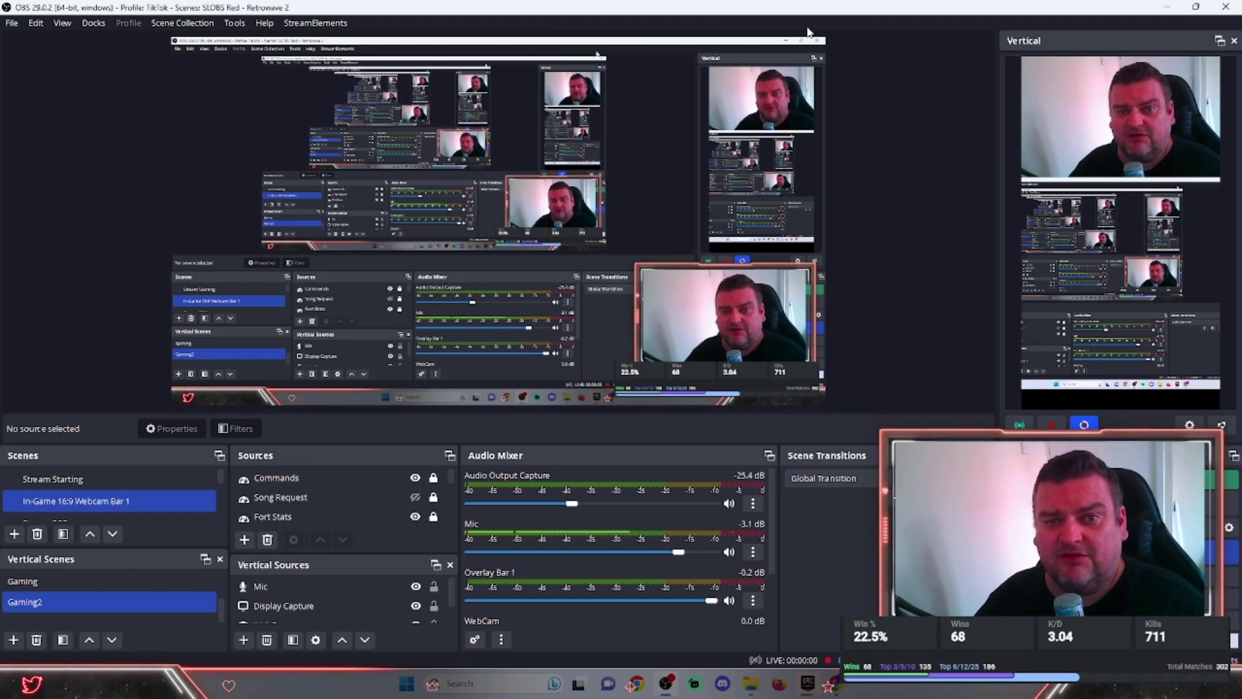
Move OBS to the other monitor and launch TikTok from its desktop shortcut.
{"action": "left_click_drag", "start_coordinate": [810, 10], "coordinate": [1238, 97]}
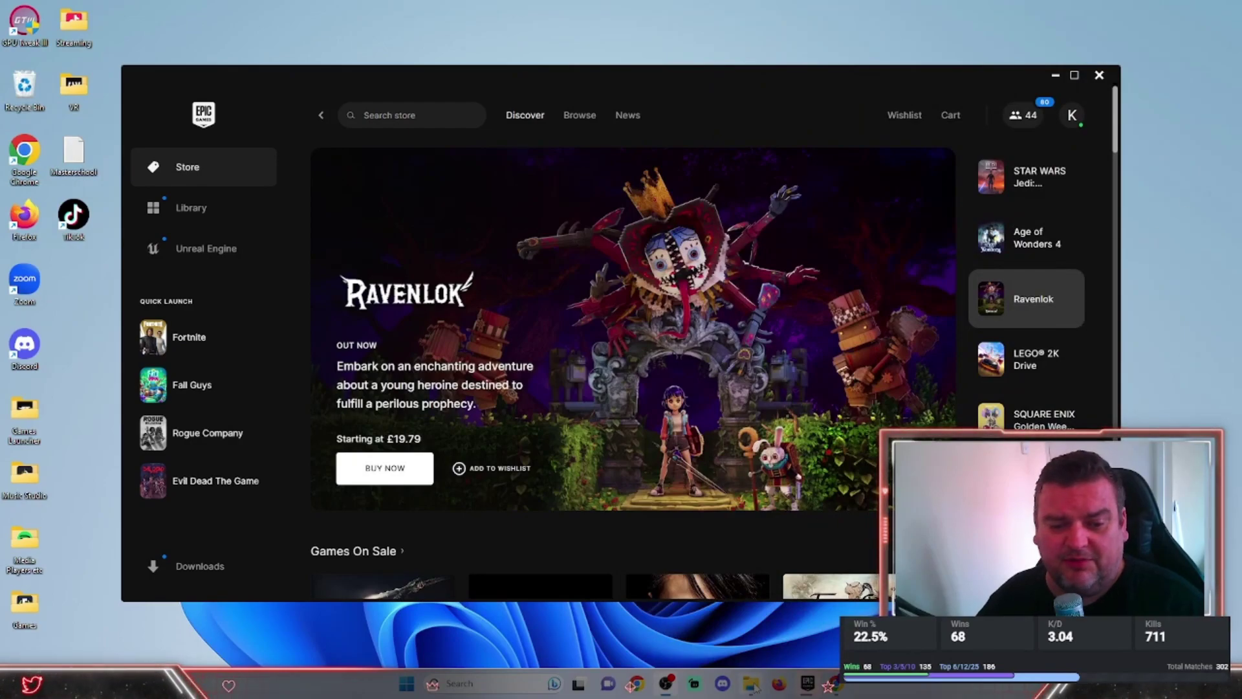
{"action": "double_click", "coordinate": [85, 222]}
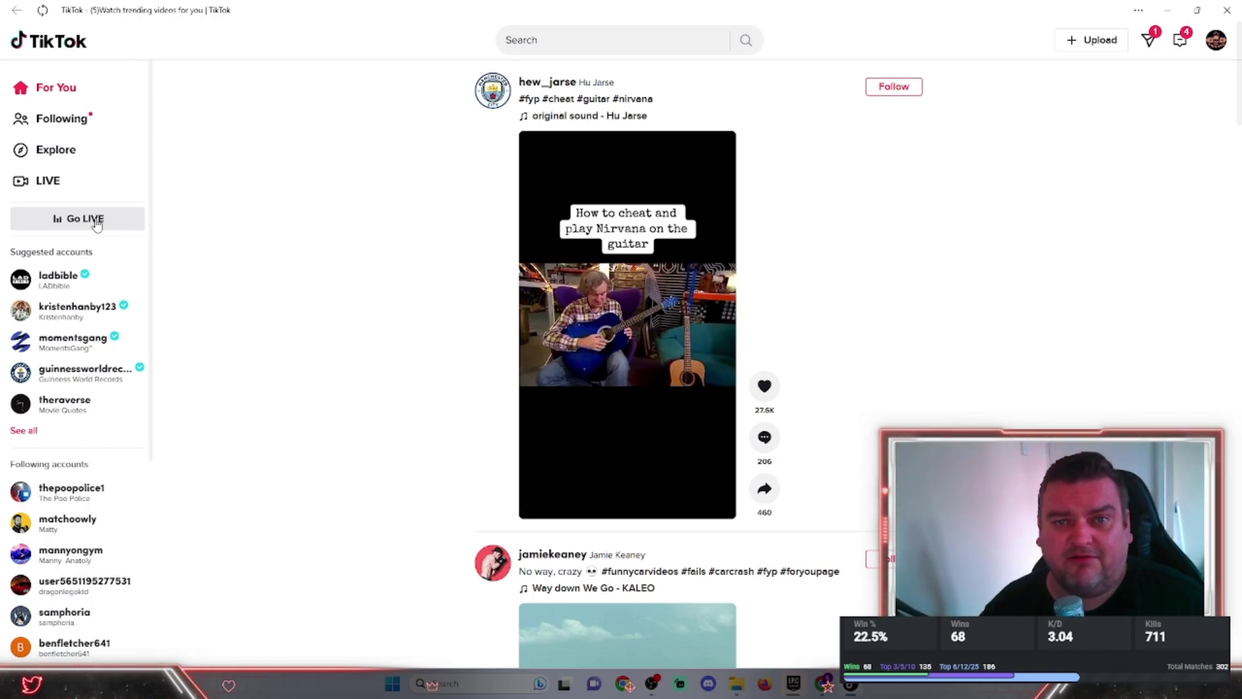
{"action": "mouse_move", "coordinate": [627, 324]}
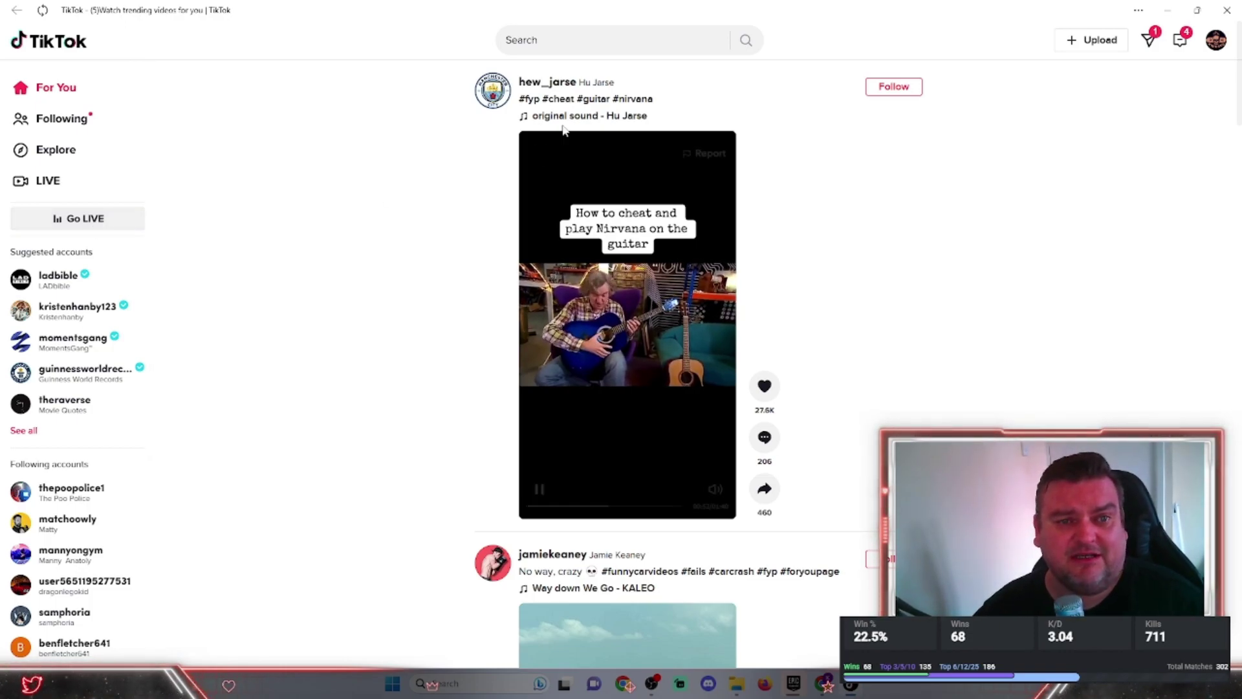
Search TikTok for 'tiktok agency', then go back to the For You feed.
{"action": "left_click", "coordinate": [606, 39]}
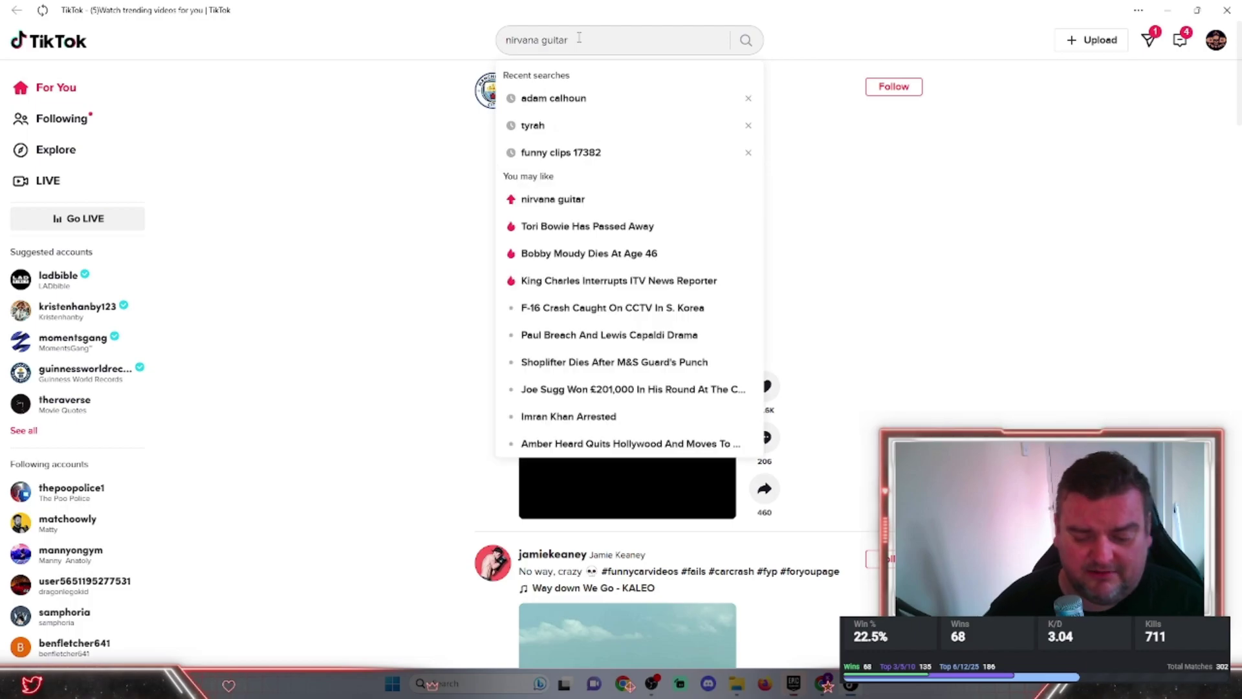
{"action": "type", "text": "tok agency"}
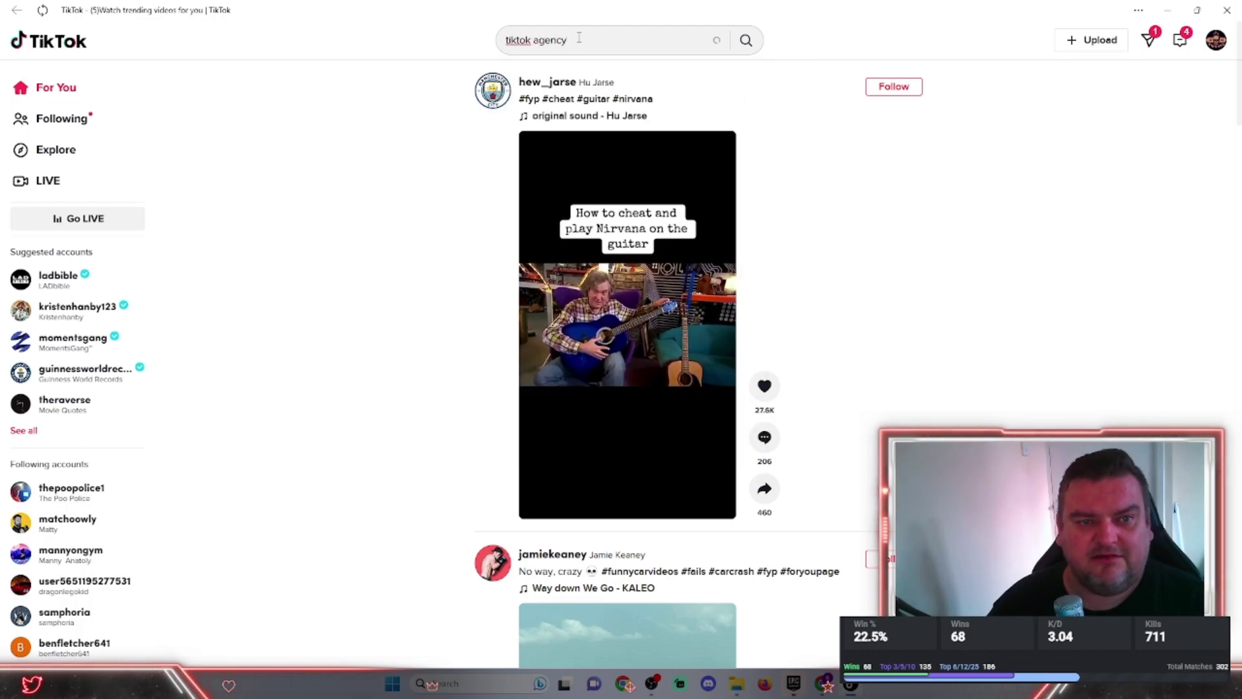
{"action": "key", "text": "Return"}
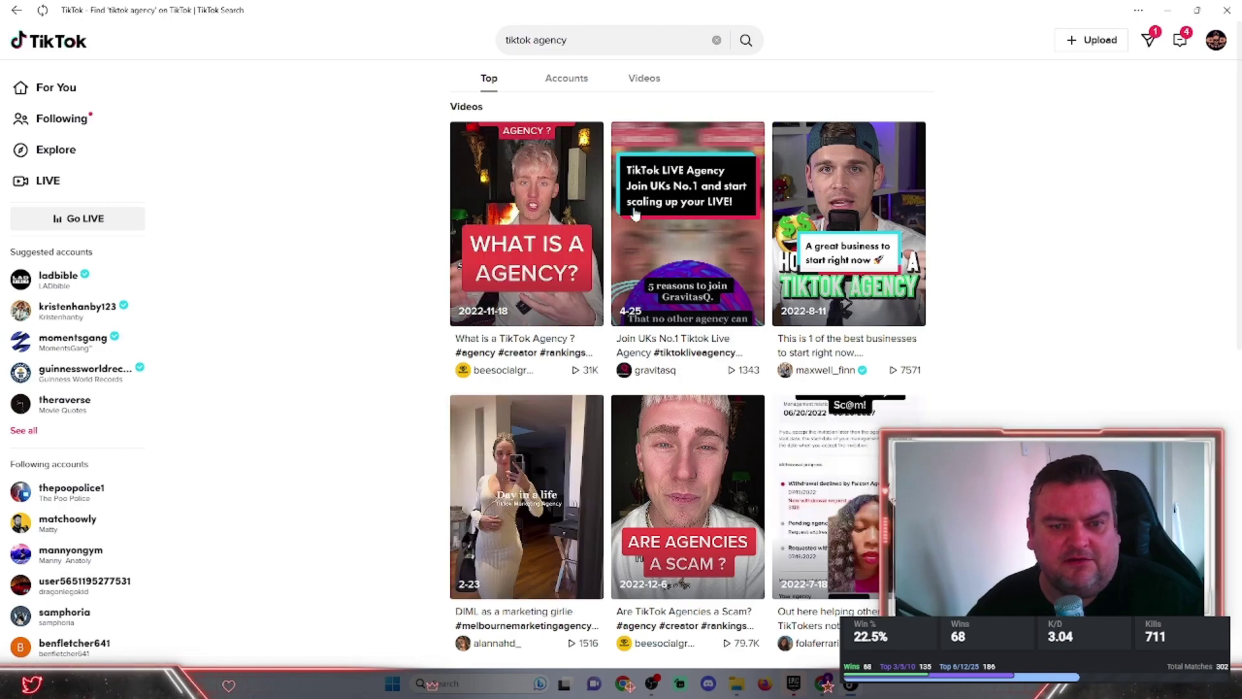
{"action": "scroll", "coordinate": [840, 228], "scroll_direction": "down", "scroll_amount": 4}
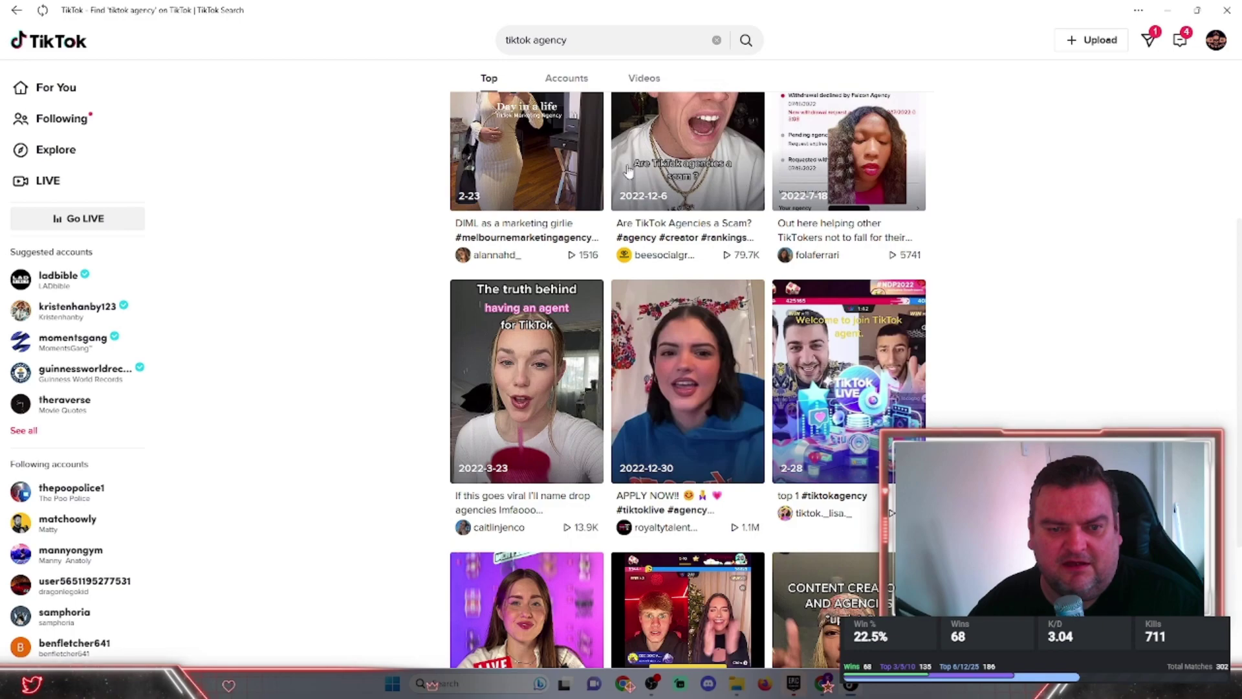
{"action": "scroll", "coordinate": [519, 367], "scroll_direction": "down", "scroll_amount": 3}
{"action": "scroll", "coordinate": [678, 365], "scroll_direction": "down", "scroll_amount": 1}
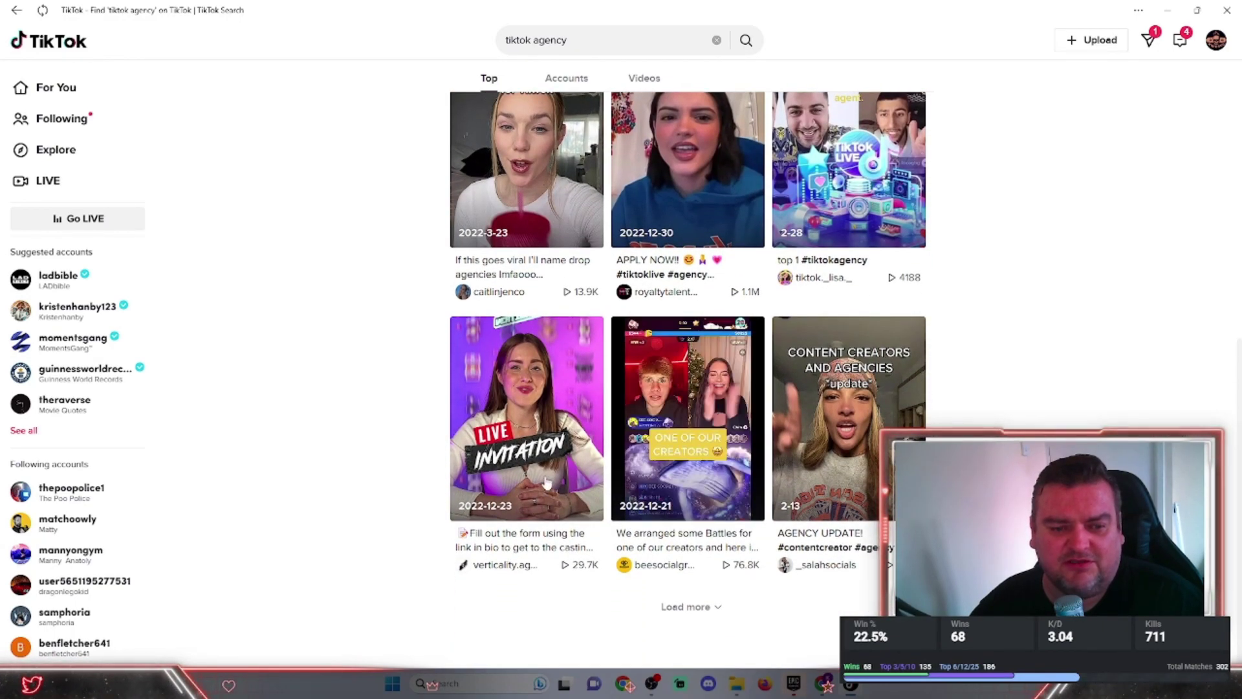
{"action": "scroll", "coordinate": [680, 389], "scroll_direction": "down", "scroll_amount": 5}
{"action": "scroll", "coordinate": [719, 366], "scroll_direction": "up", "scroll_amount": 1}
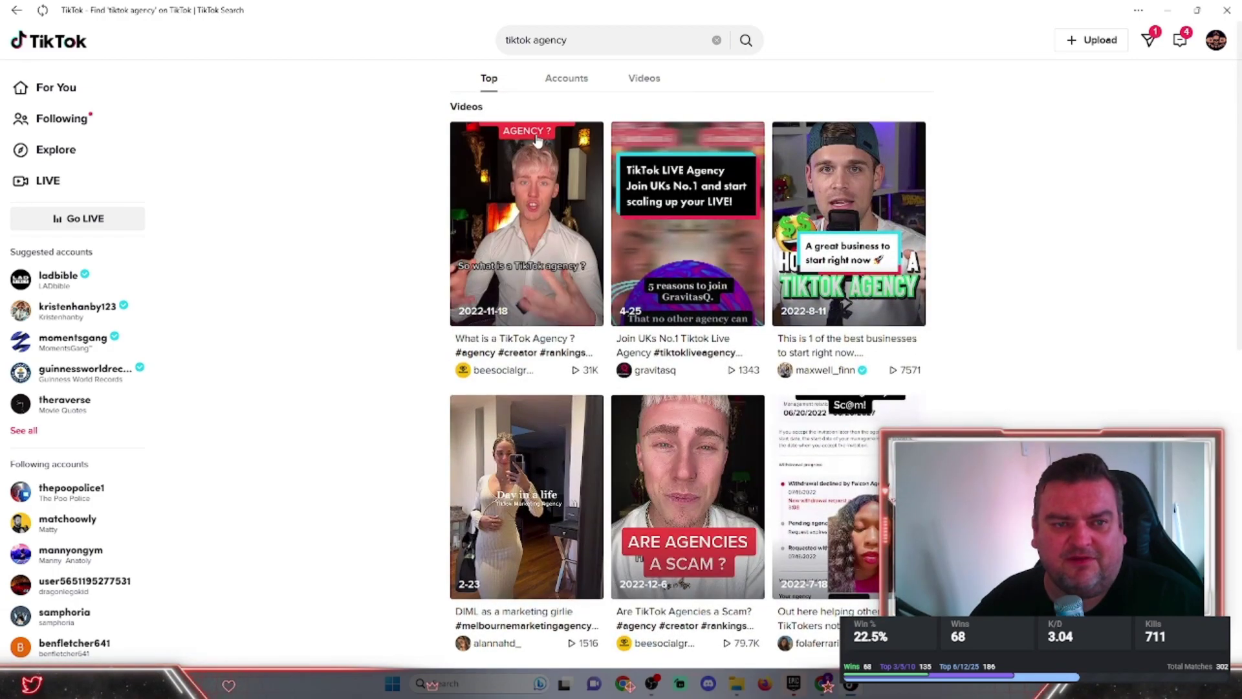
{"action": "left_click", "coordinate": [16, 10]}
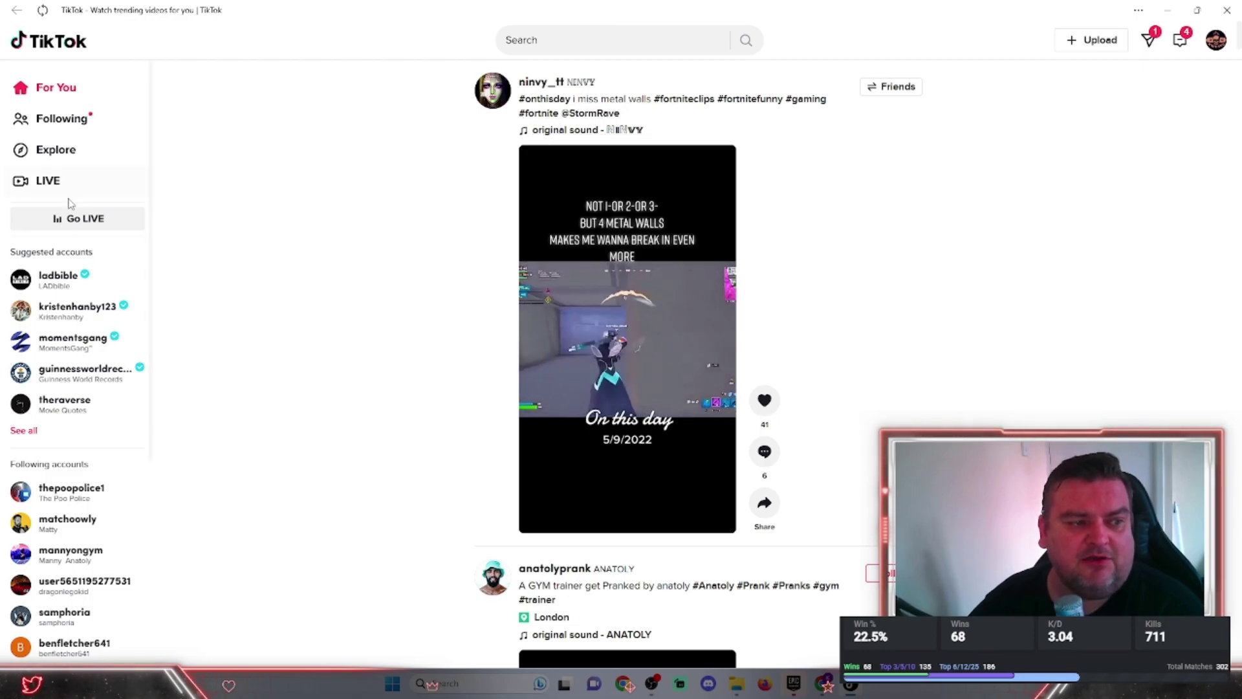
Set the TikTok live topic to Gaming > Fortnite and go live.
{"action": "left_click", "coordinate": [71, 218]}
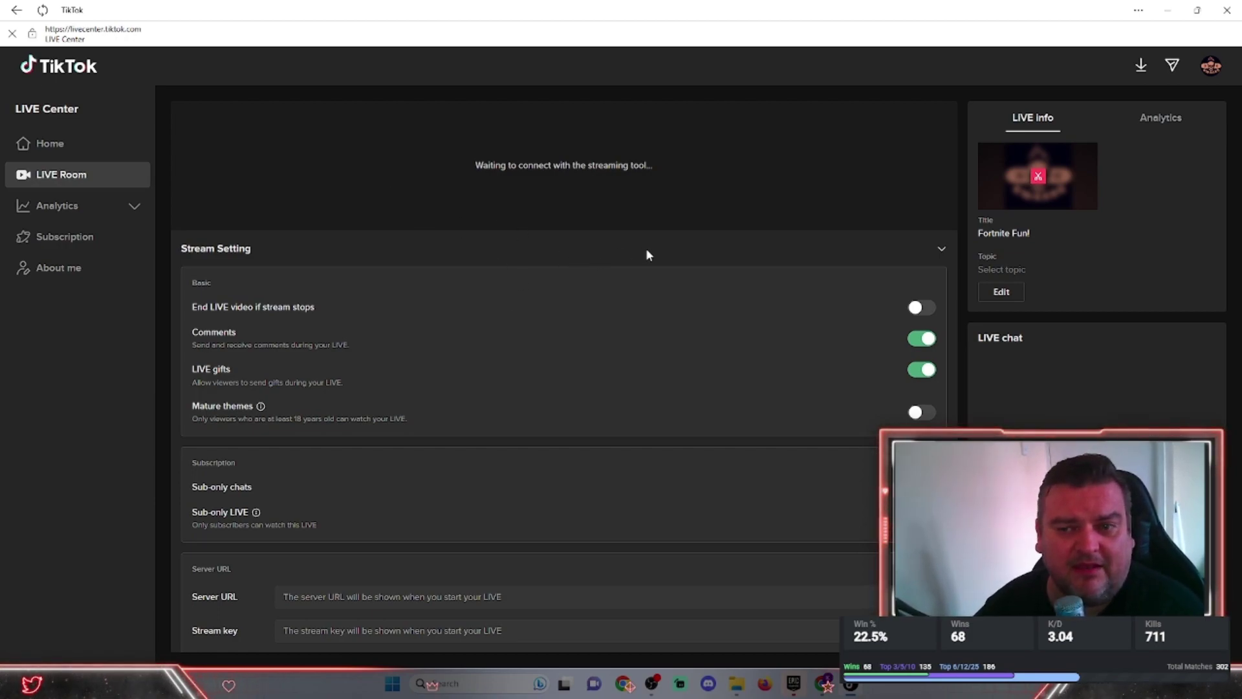
{"action": "scroll", "coordinate": [650, 249], "scroll_direction": "down", "scroll_amount": 1}
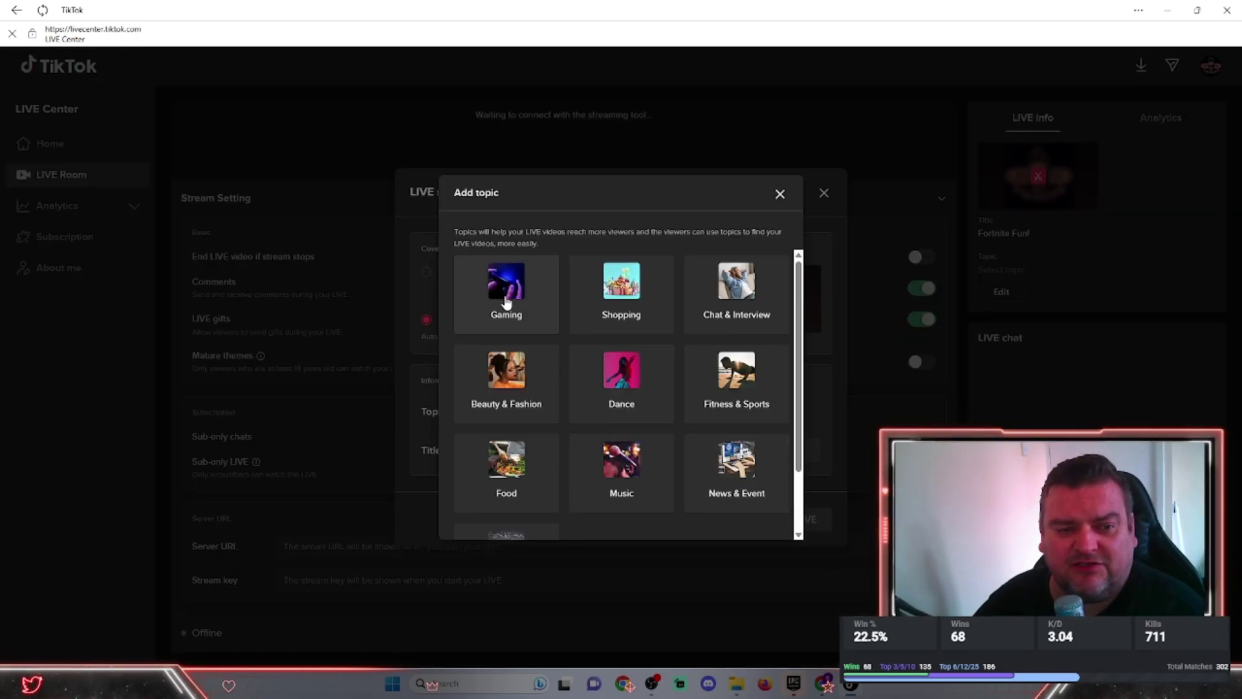
{"action": "left_click", "coordinate": [507, 305]}
{"action": "left_click", "coordinate": [472, 278]}
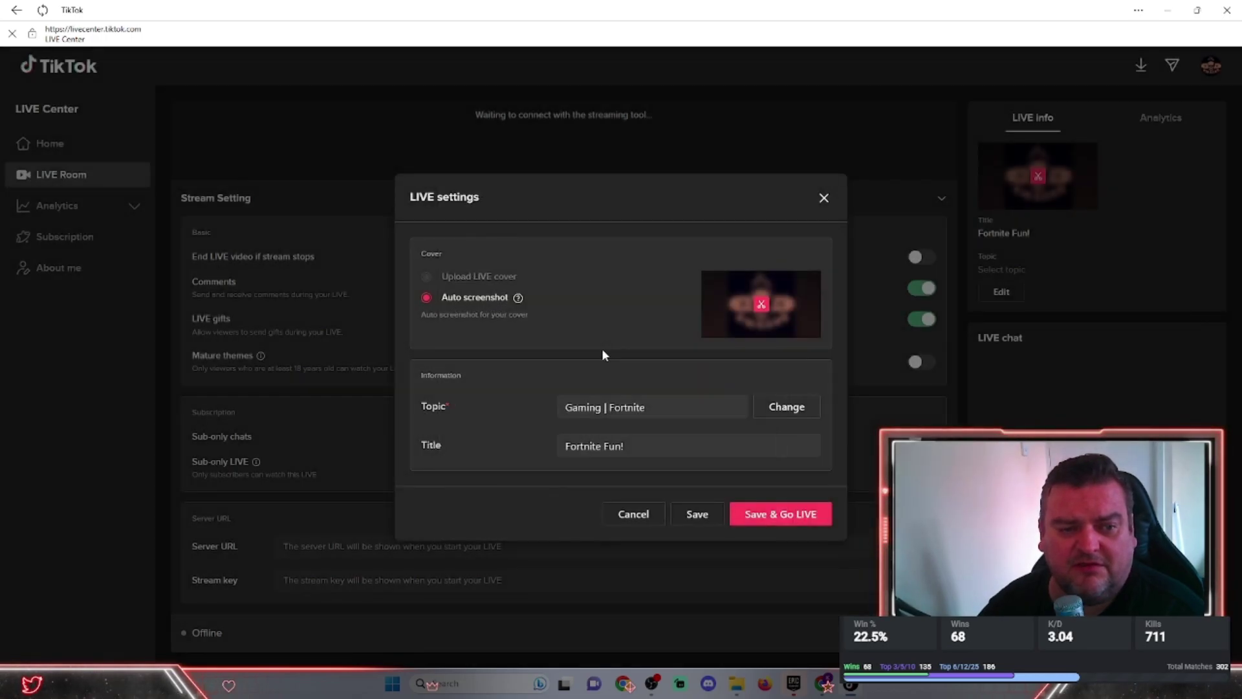
{"action": "left_click", "coordinate": [798, 520]}
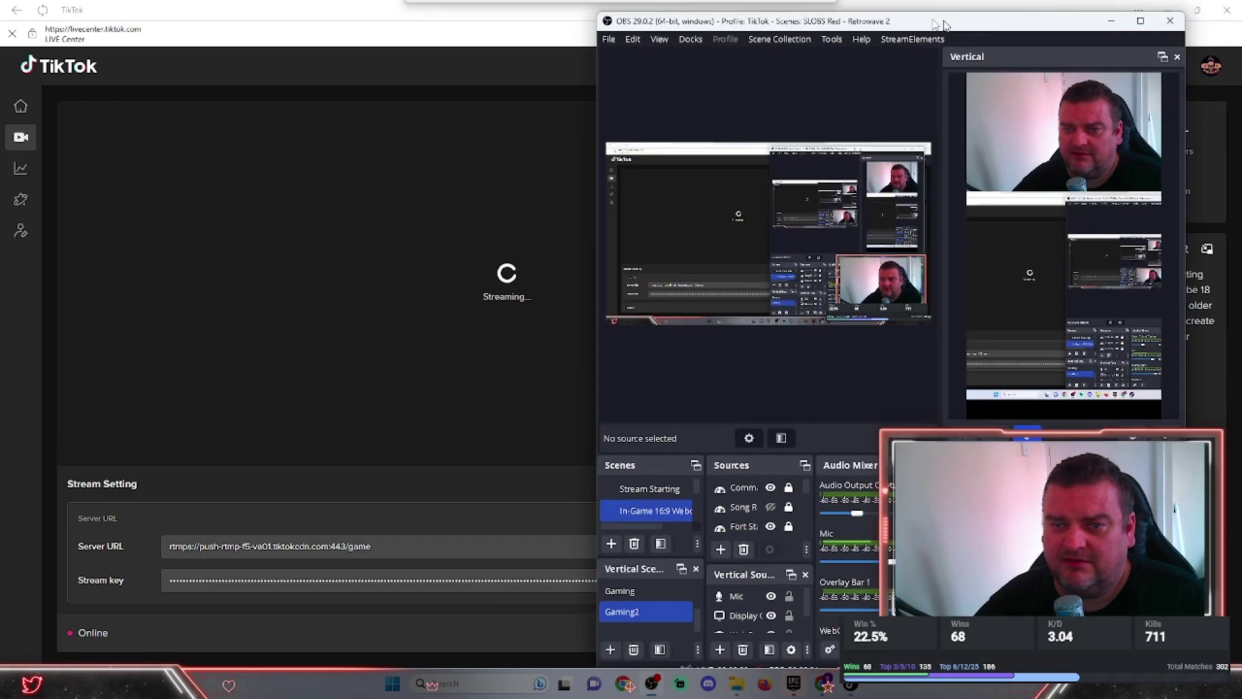
Show OBS's Vertical Settings Streaming page and pop TikTok's live chat into its own window.
{"action": "mouse_move", "coordinate": [874, 12]}
{"action": "left_mouse_down"}
{"action": "mouse_move", "coordinate": [719, 11]}
{"action": "mouse_move", "coordinate": [268, 57]}
{"action": "mouse_move", "coordinate": [285, 18]}
{"action": "left_mouse_up"}
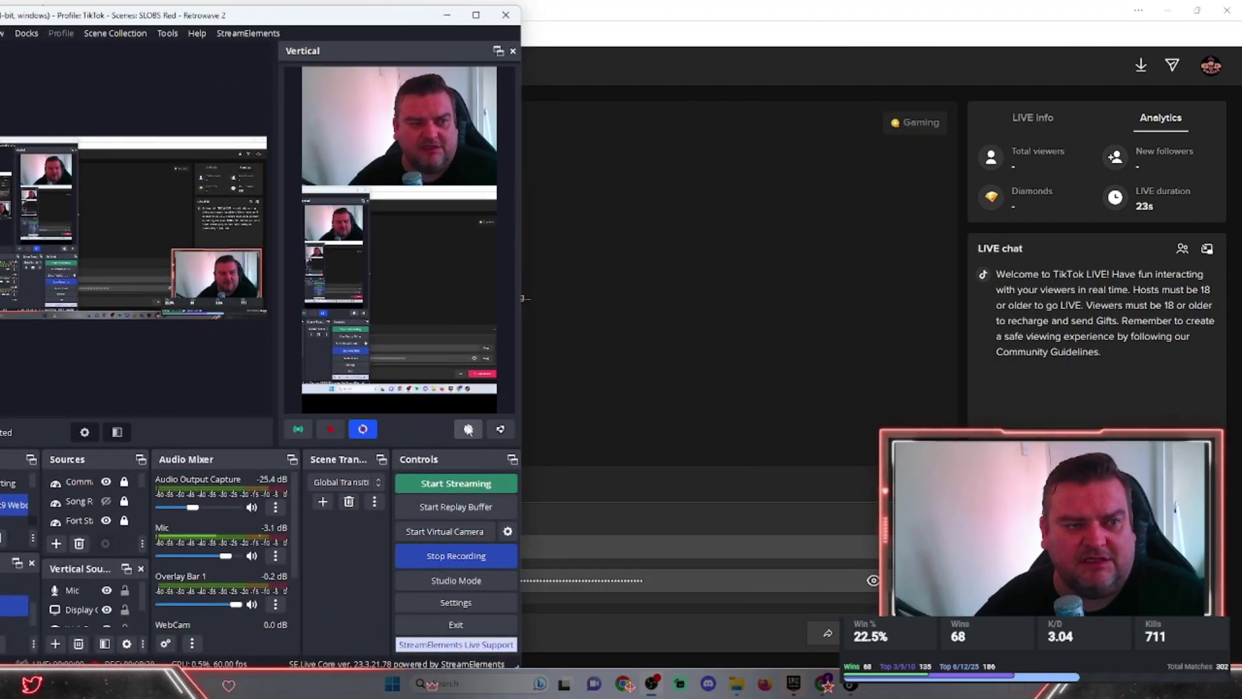
{"action": "left_click", "coordinate": [469, 429]}
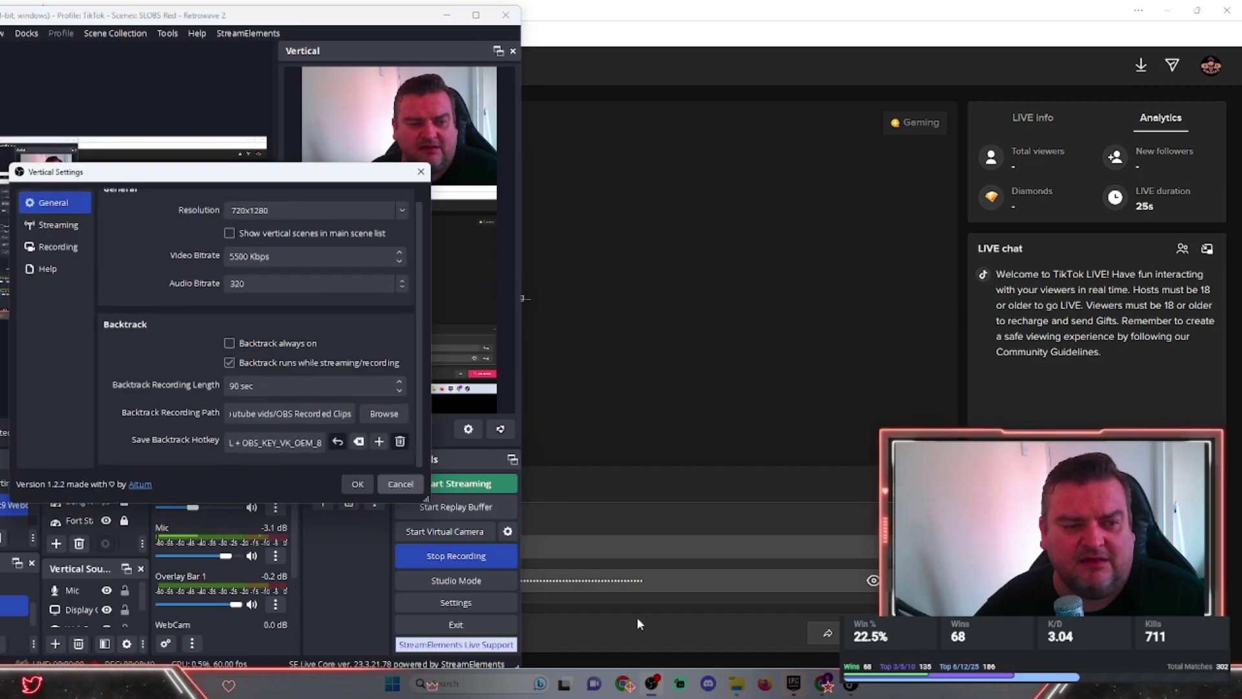
{"action": "left_click", "coordinate": [53, 225]}
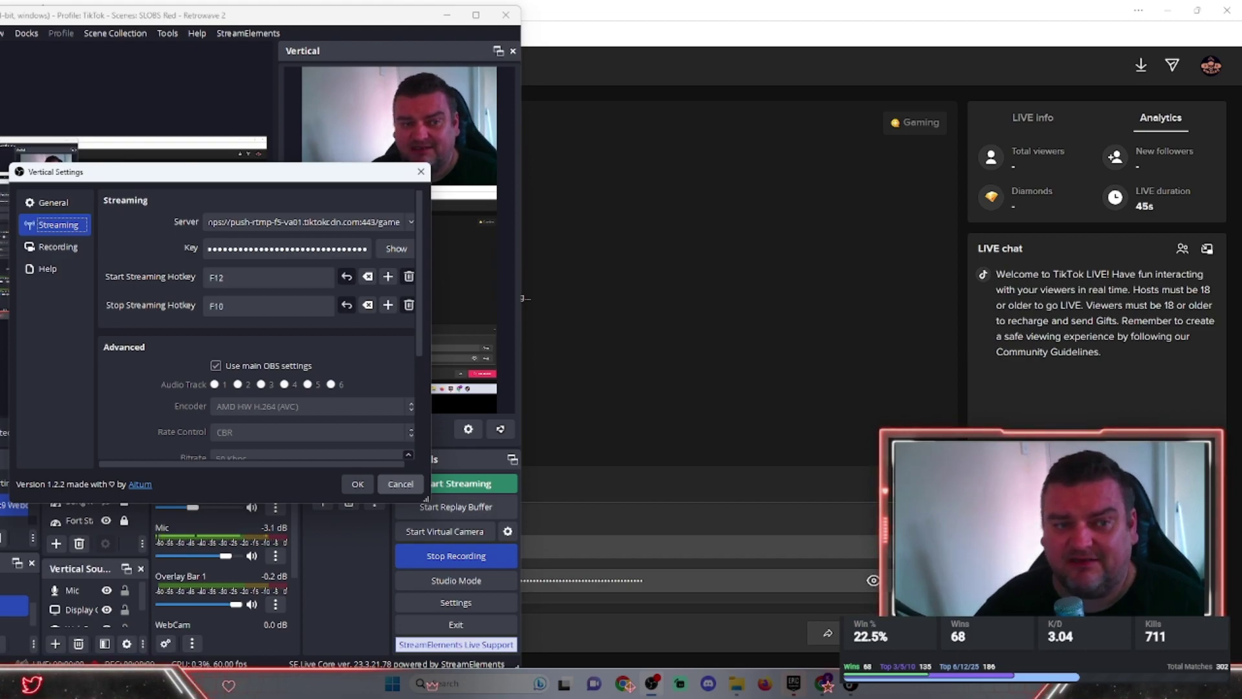
{"action": "left_click", "coordinate": [1208, 248]}
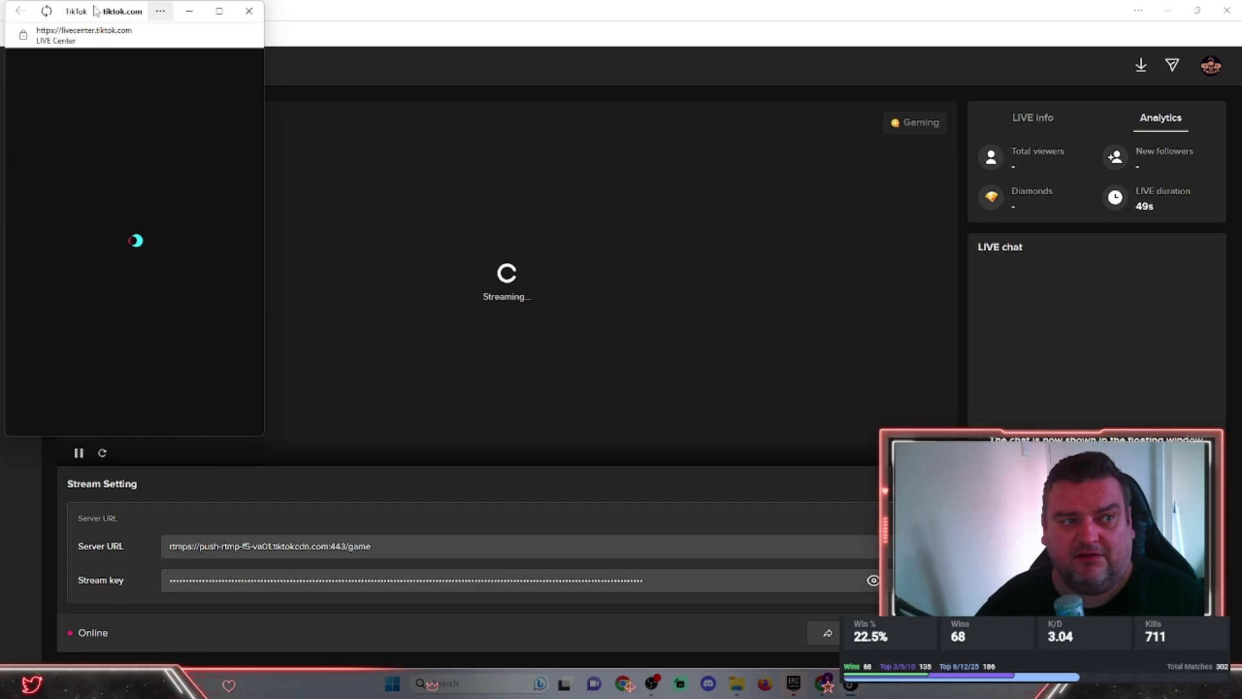
Close the floating TikTok chat window and bring OBS's Vertical Settings back up.
{"action": "left_click_drag", "start_coordinate": [126, 11], "coordinate": [1241, 54]}
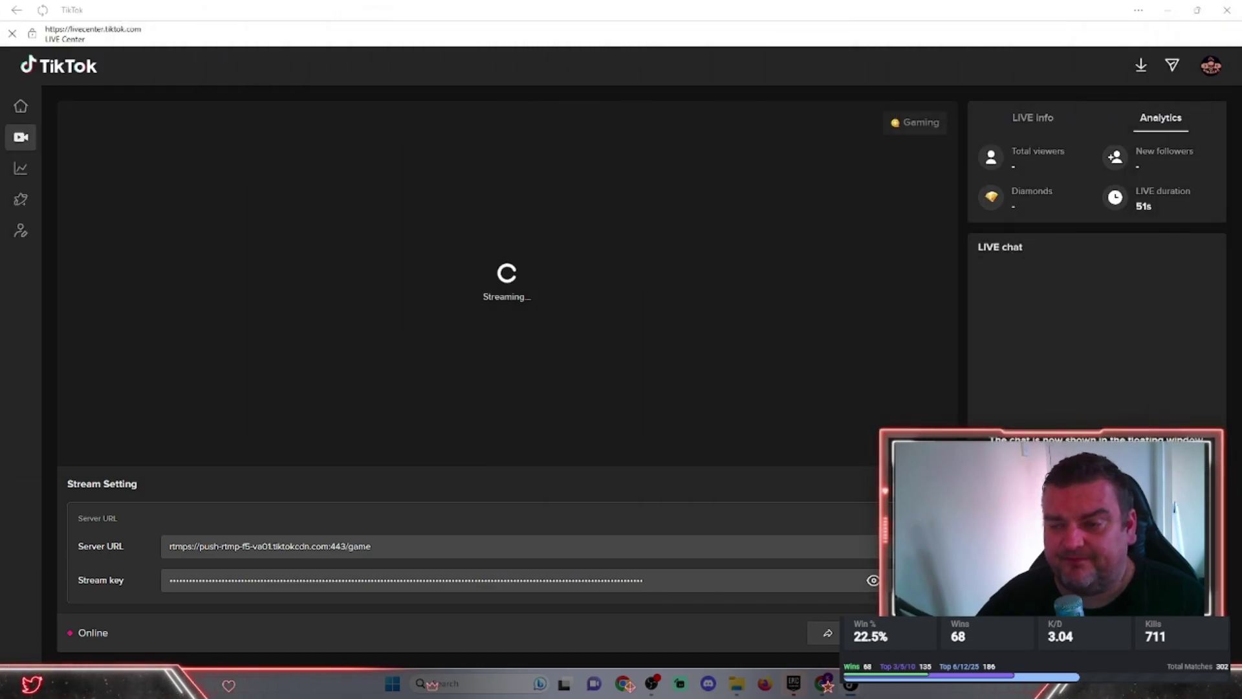
{"action": "mouse_move", "coordinate": [660, 39]}
{"action": "left_mouse_down"}
{"action": "mouse_move", "coordinate": [1241, 30]}
{"action": "mouse_move", "coordinate": [748, 65]}
{"action": "left_mouse_up"}
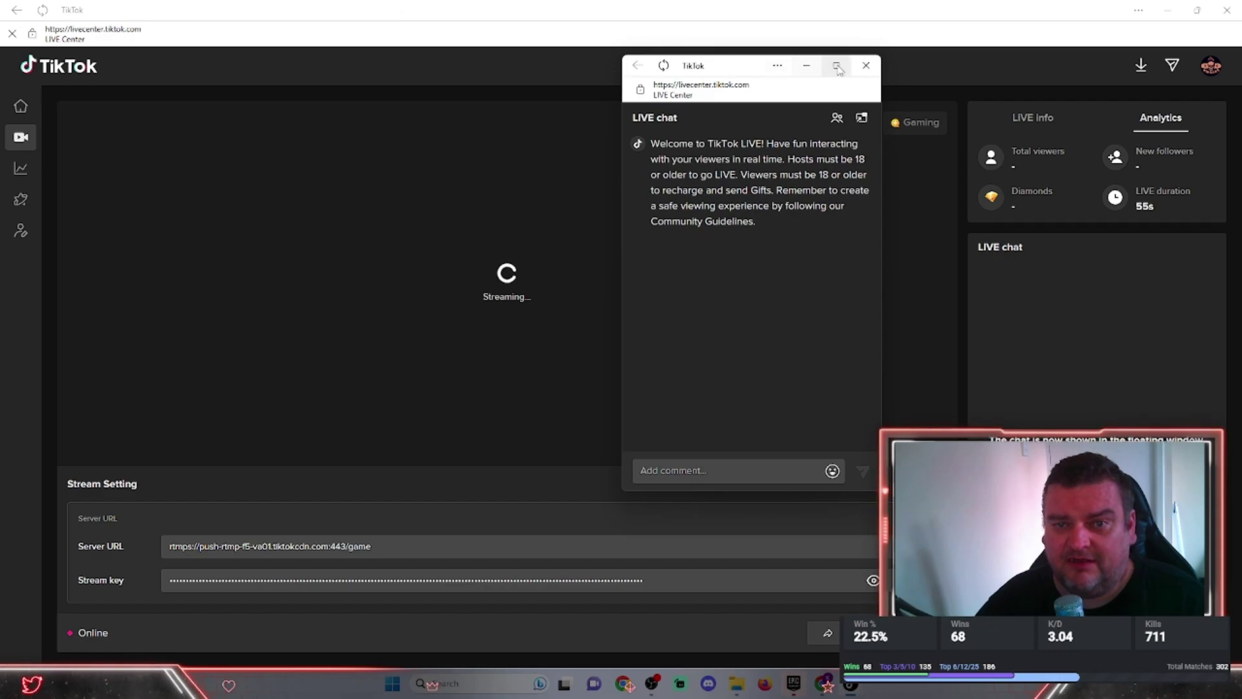
{"action": "left_click", "coordinate": [866, 65]}
{"action": "mouse_move", "coordinate": [826, 685]}
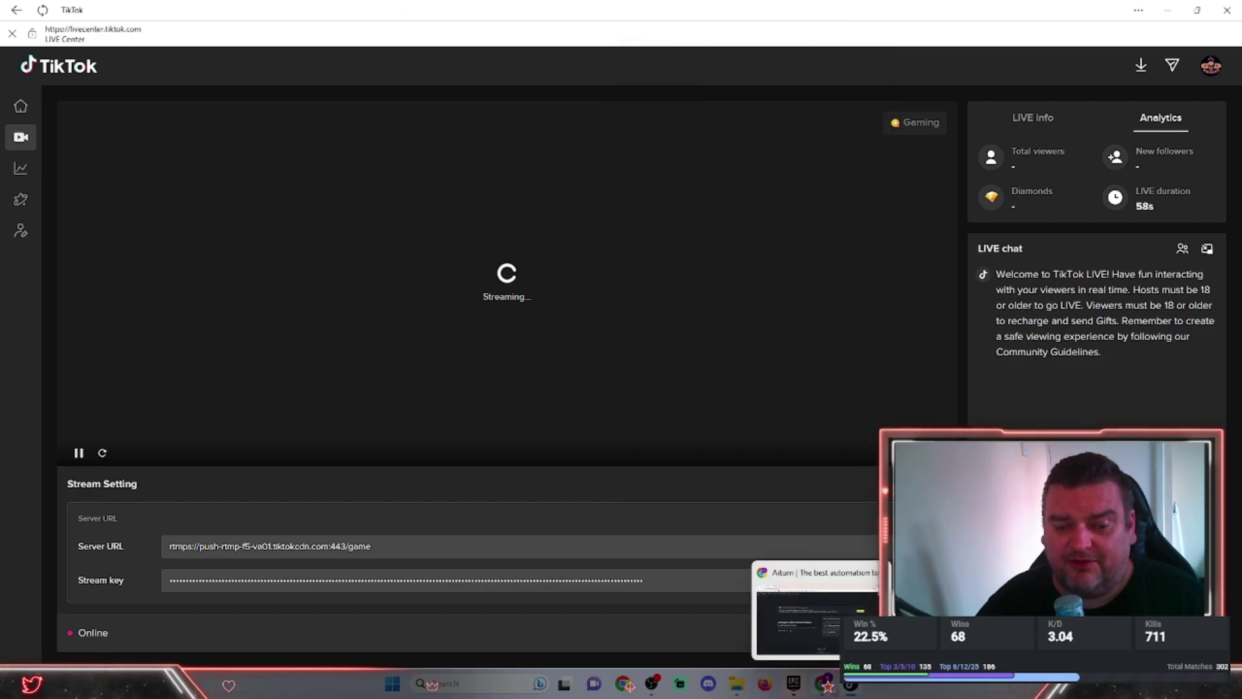
{"action": "left_click", "coordinate": [653, 685]}
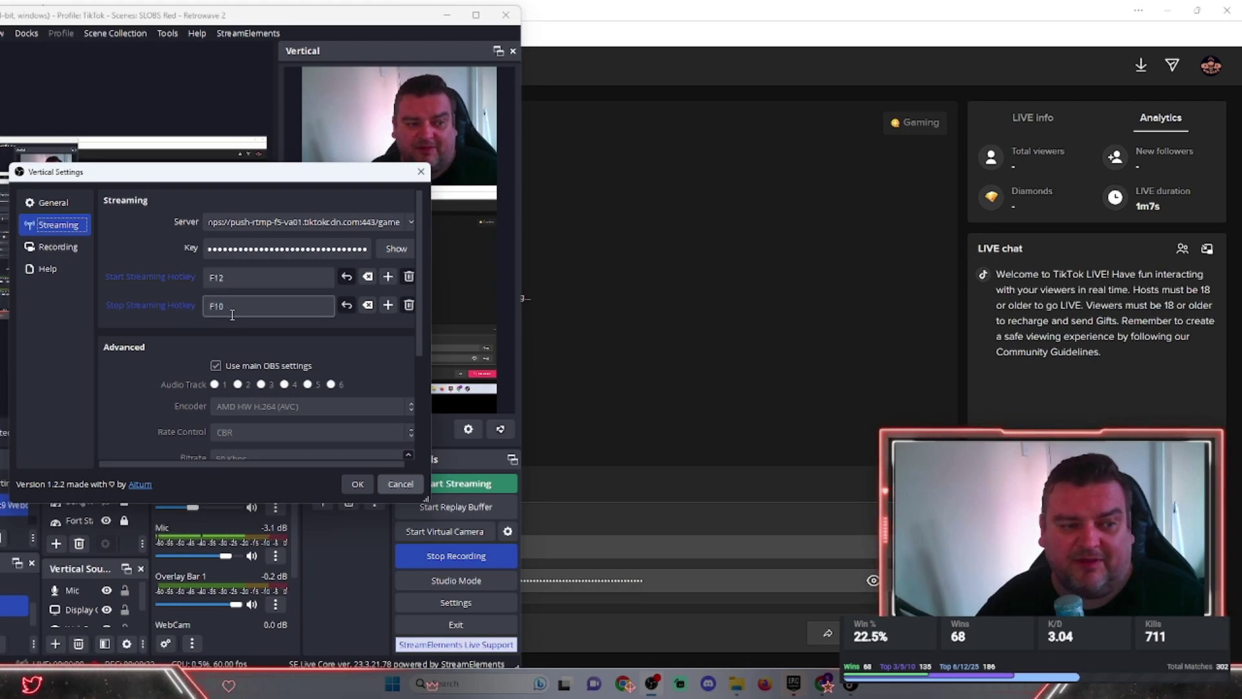
{"action": "left_click", "coordinate": [362, 480]}
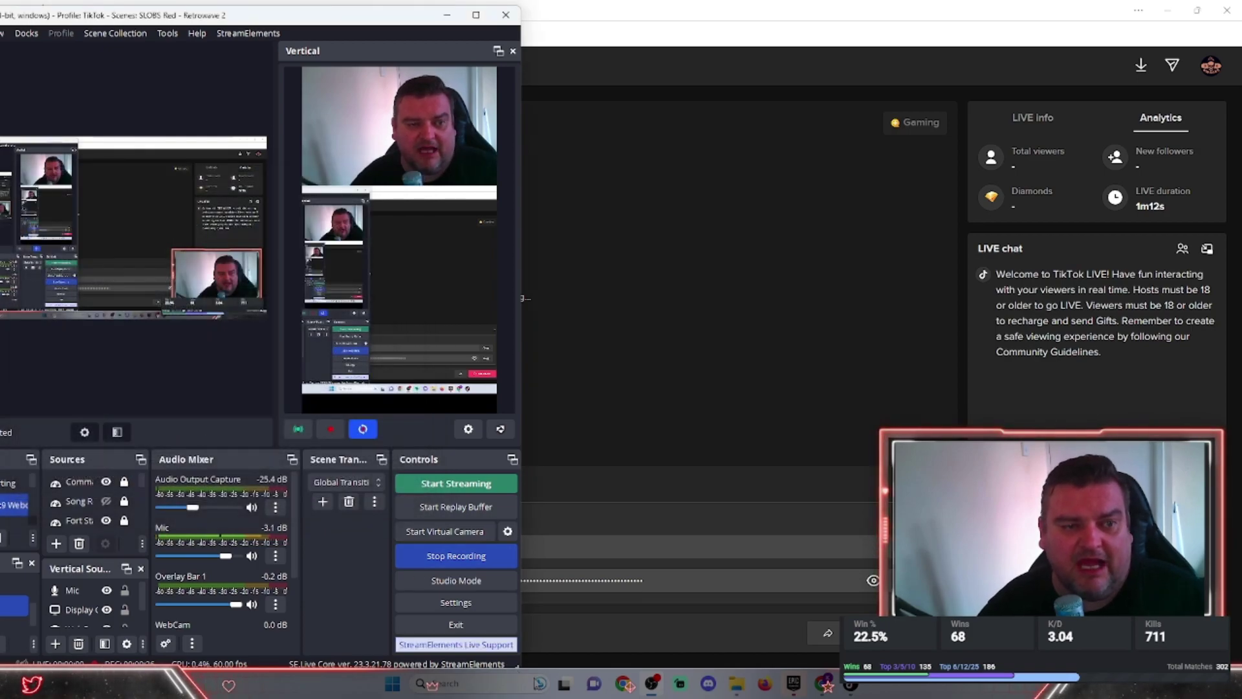
{"action": "left_click_drag", "start_coordinate": [374, 17], "coordinate": [477, 22]}
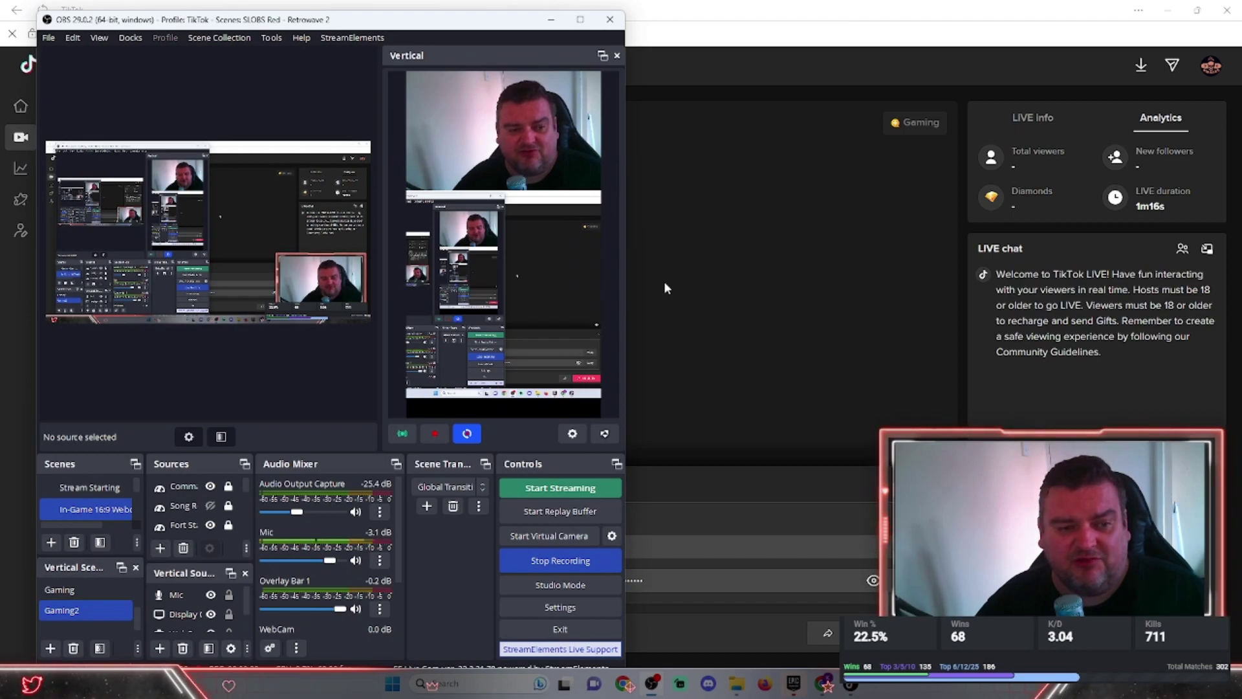
{"action": "left_click", "coordinate": [561, 333]}
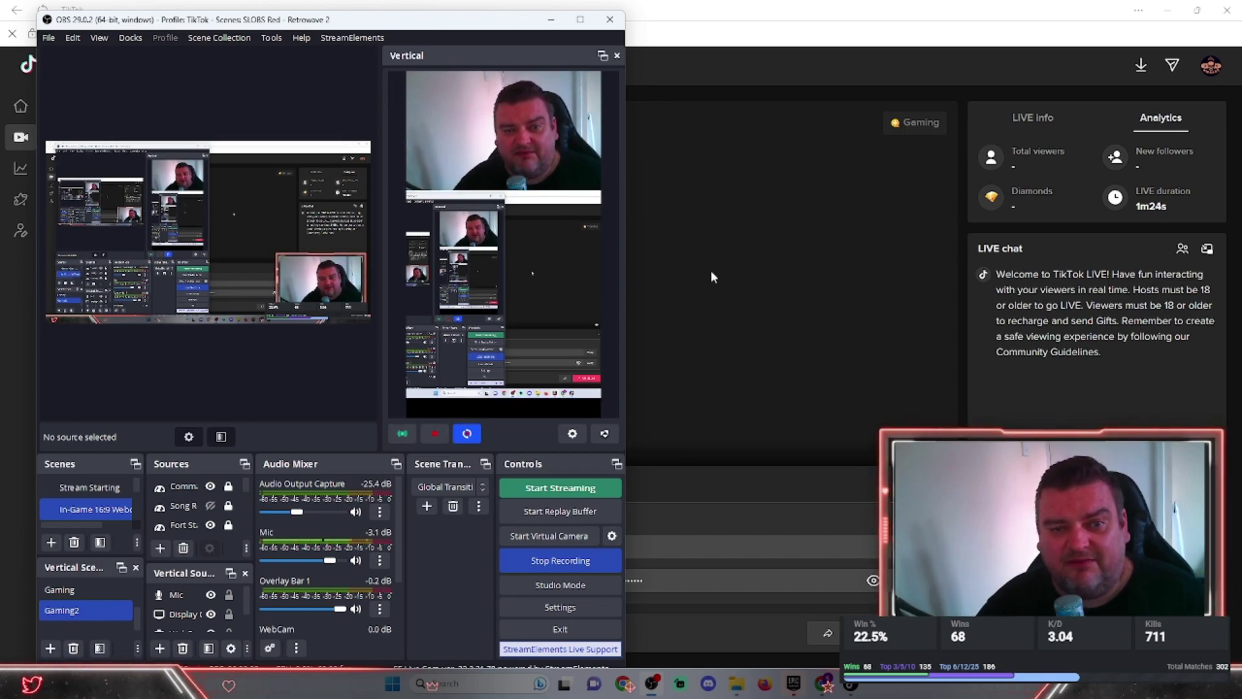
{"action": "left_click_drag", "start_coordinate": [489, 30], "coordinate": [458, 21]}
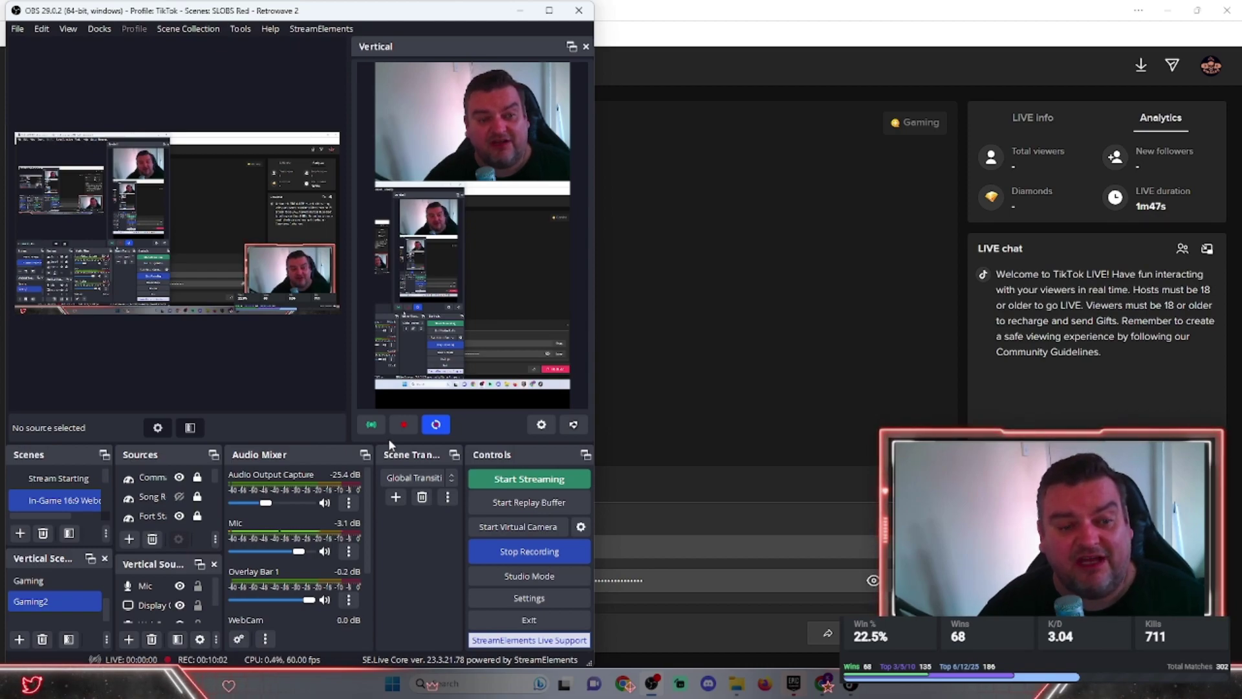
End and confirm the TikTok broadcast, dismiss the stream summary, and close LIVE Center.
{"action": "left_click", "coordinate": [828, 634]}
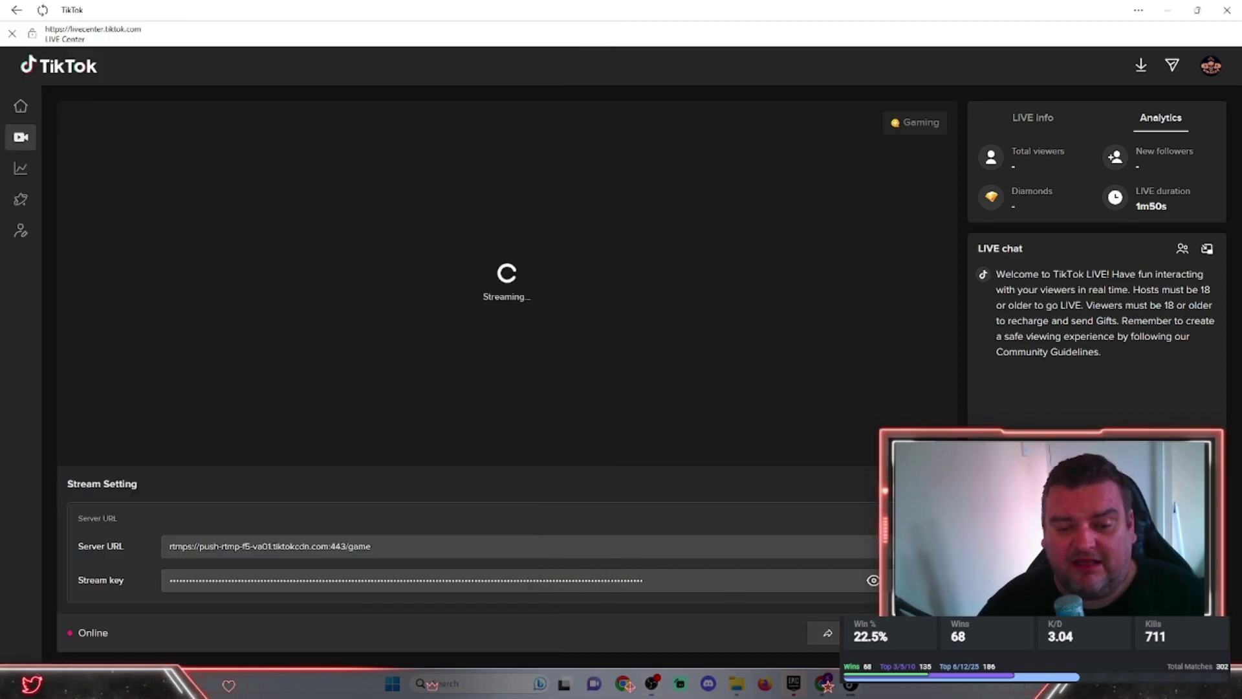
{"action": "left_click", "coordinate": [697, 400]}
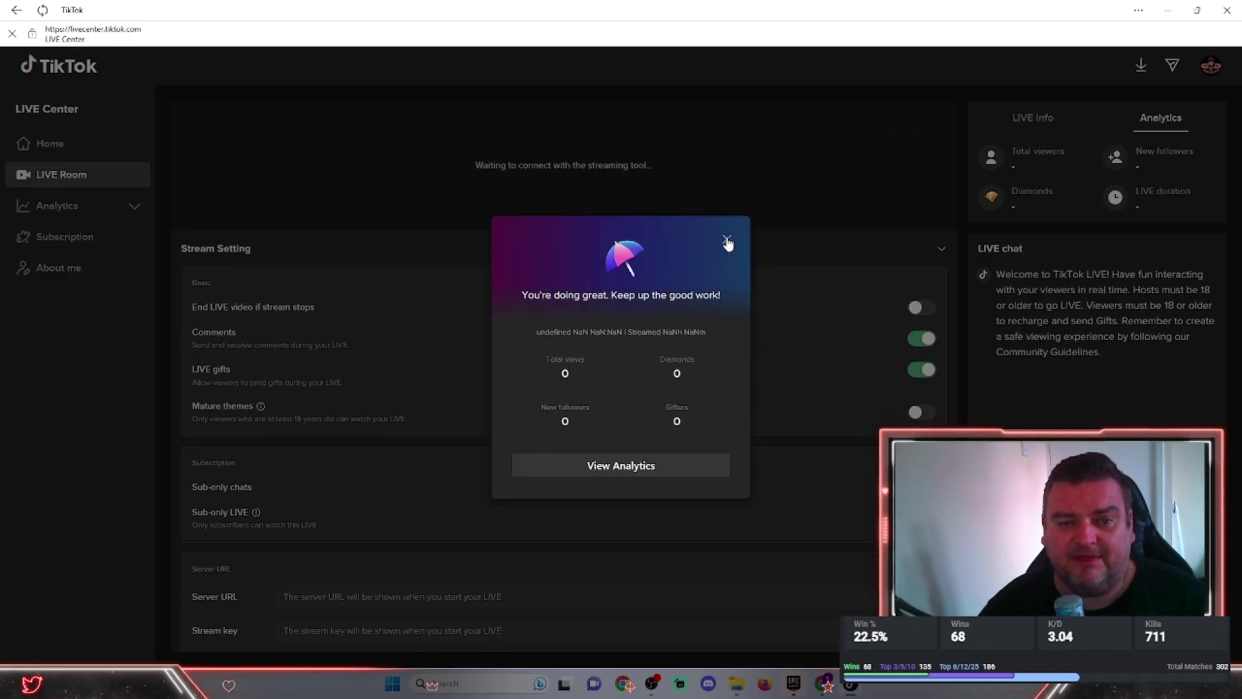
{"action": "left_click", "coordinate": [729, 240]}
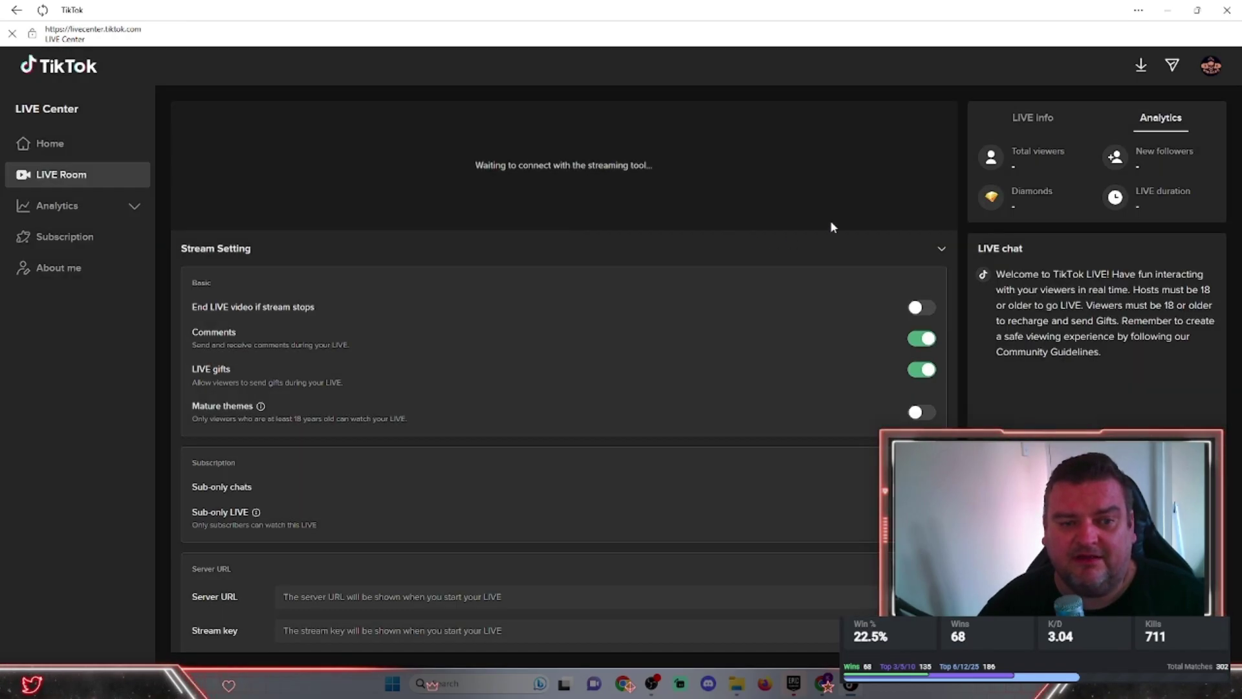
{"action": "left_click", "coordinate": [1225, 11]}
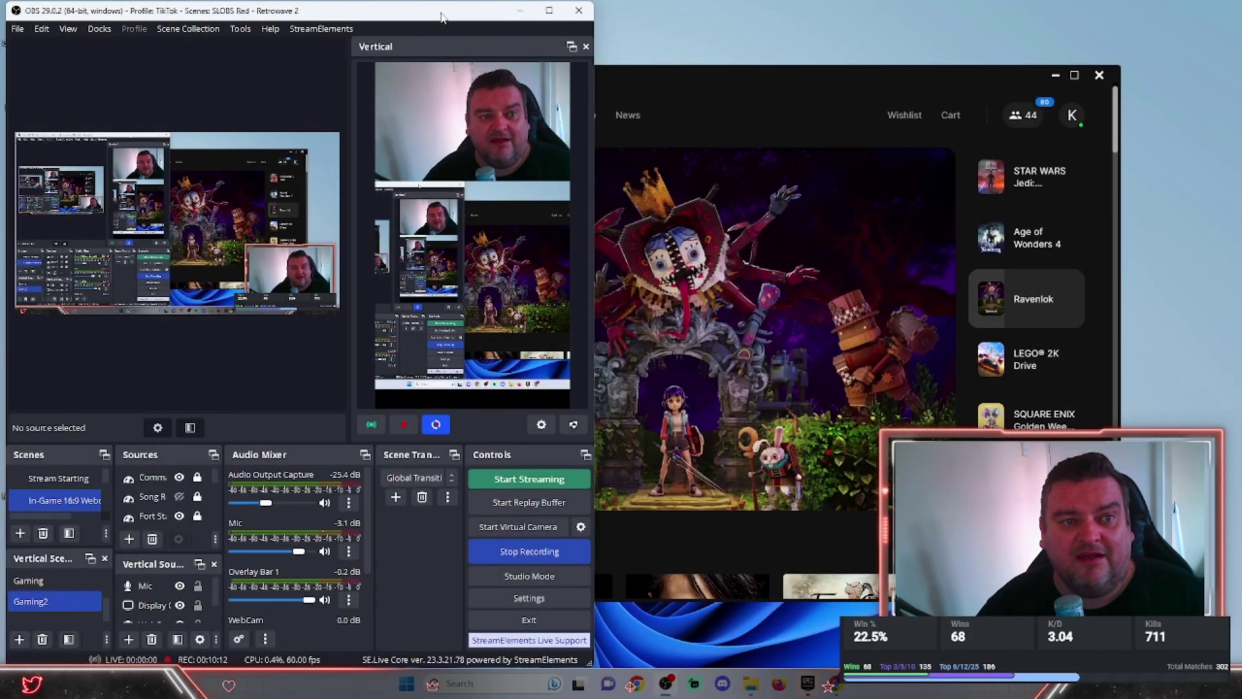
{"action": "left_click_drag", "start_coordinate": [442, 17], "coordinate": [805, 31]}
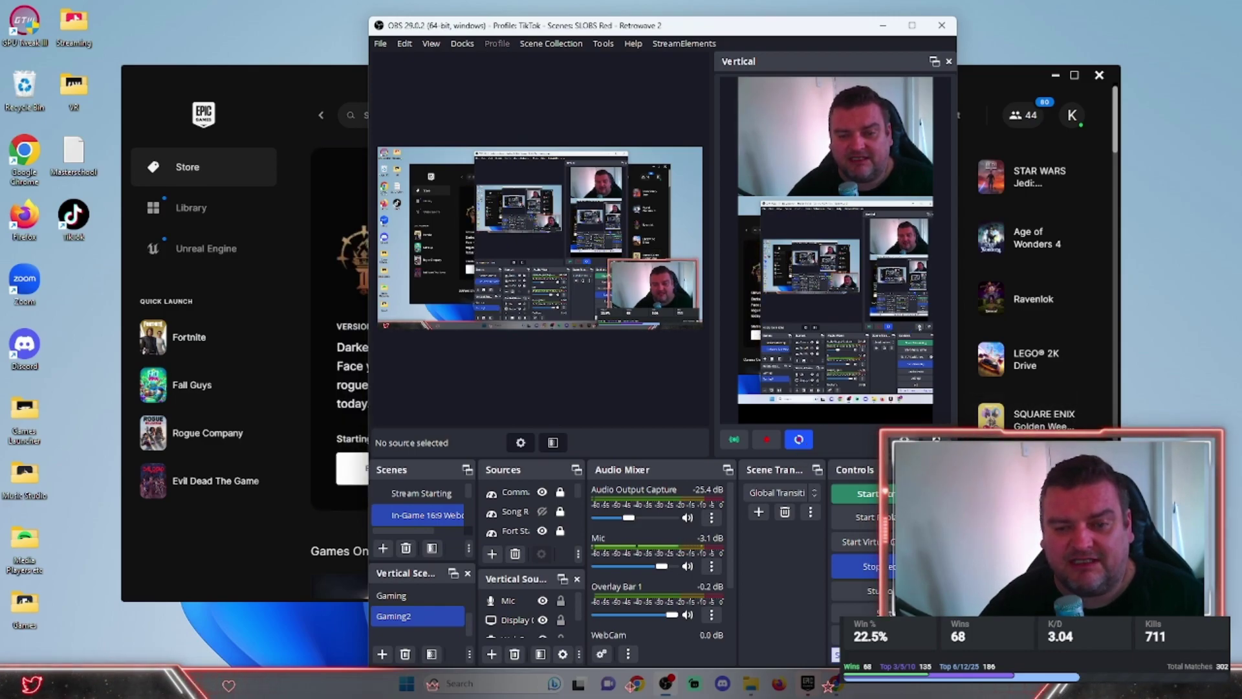
Show the Vertical canvas General page with its 90-second Backtrack clip settings.
{"action": "left_click", "coordinate": [799, 440]}
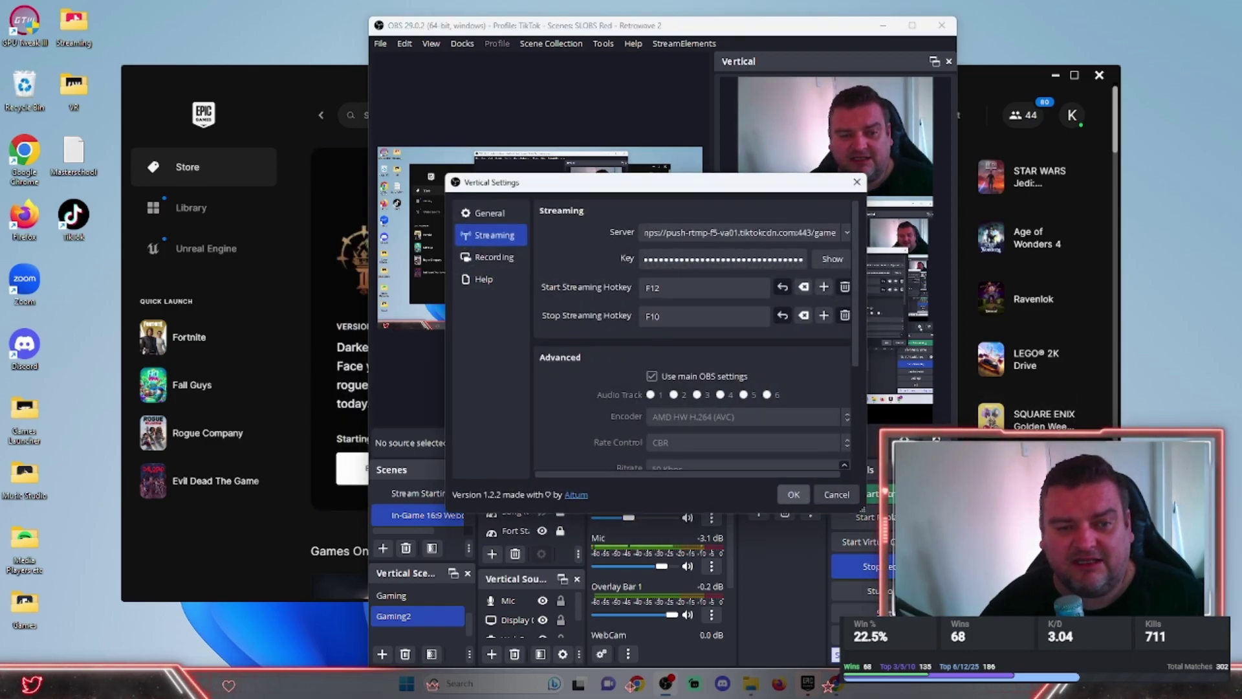
{"action": "left_click", "coordinate": [485, 214]}
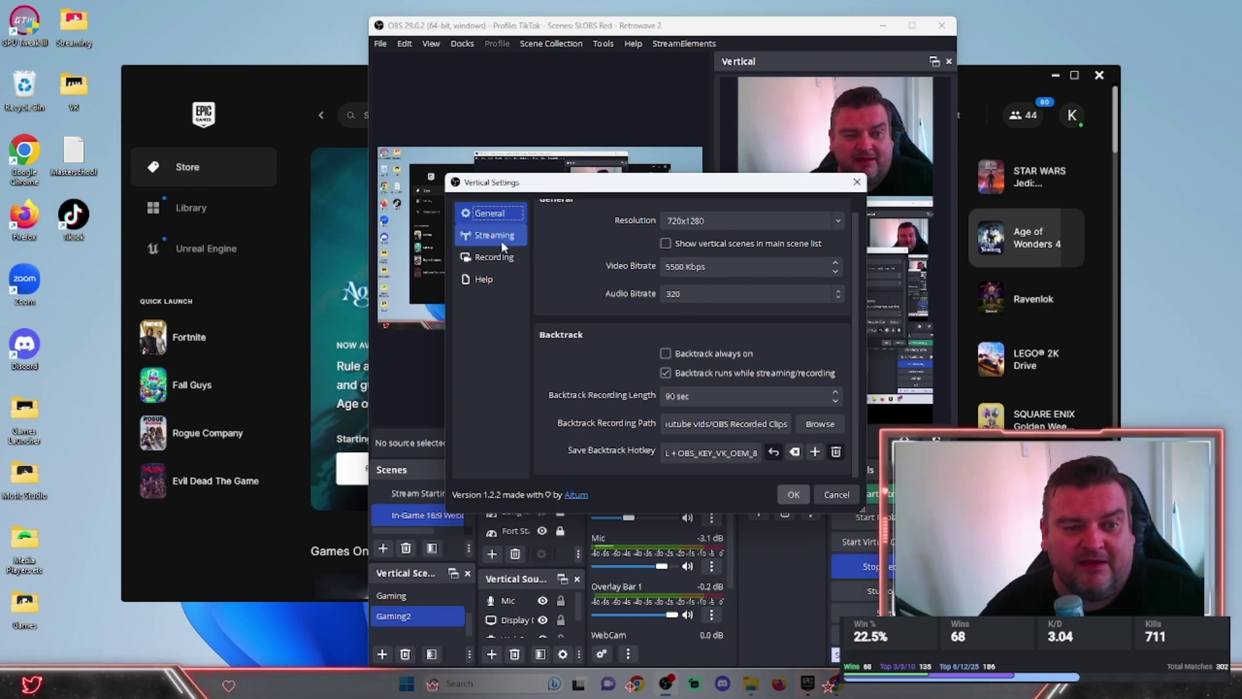
Press OK in Vertical Settings to return to both previews.
{"action": "left_click", "coordinate": [792, 493]}
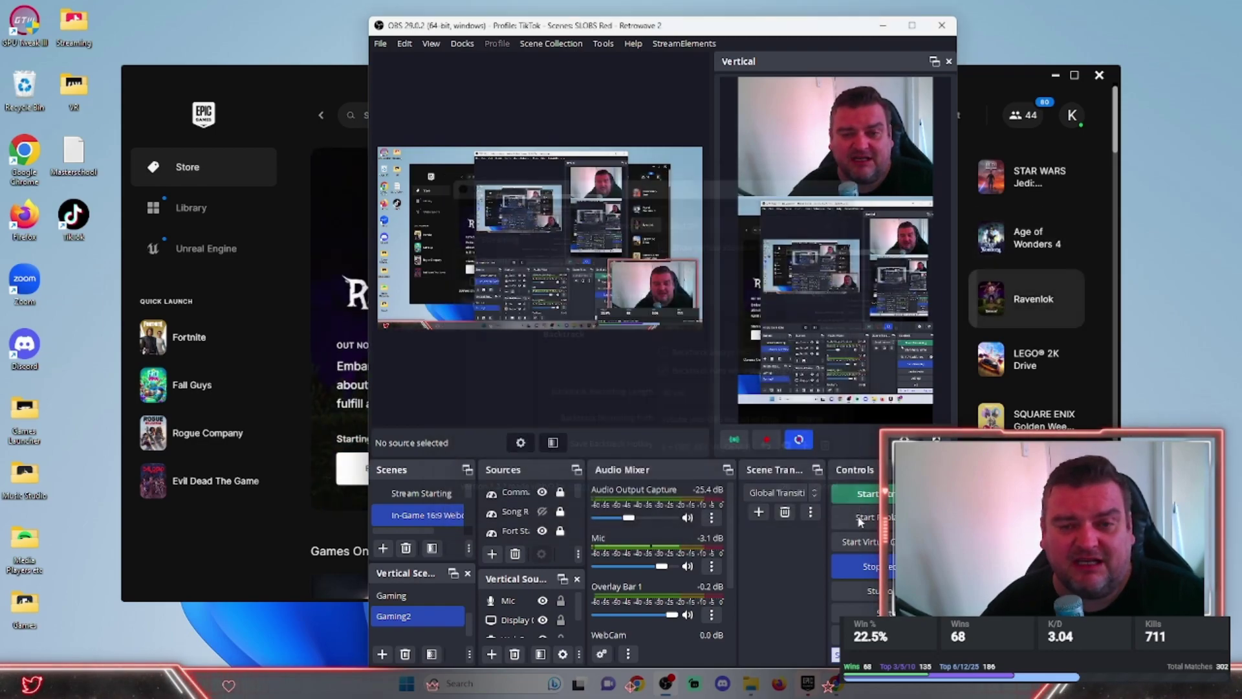